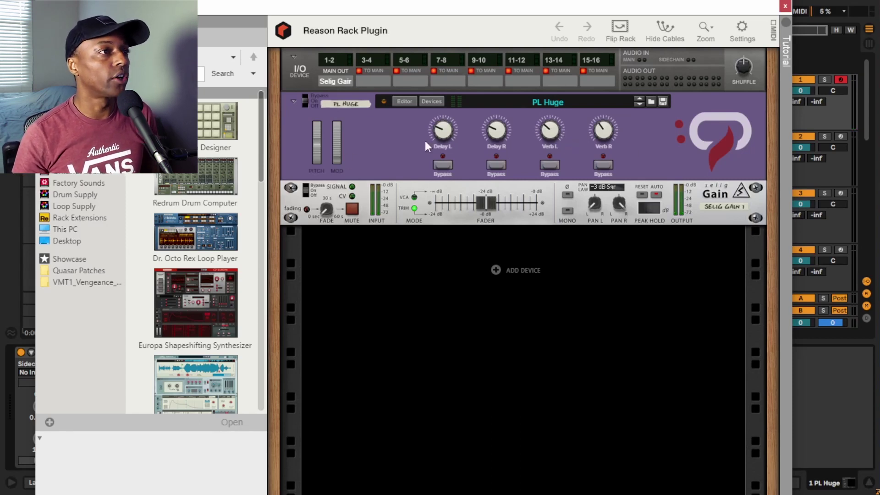
# Examine the internal devices and rear cabling of the PL Huge Combinator and check its sound in mono with Selig Gain
pyautogui.click(430, 102)
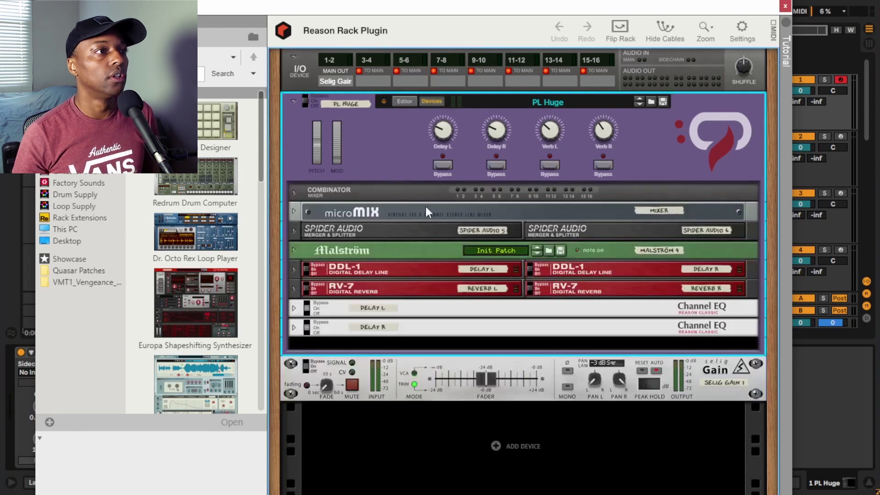
pyautogui.click(295, 211)
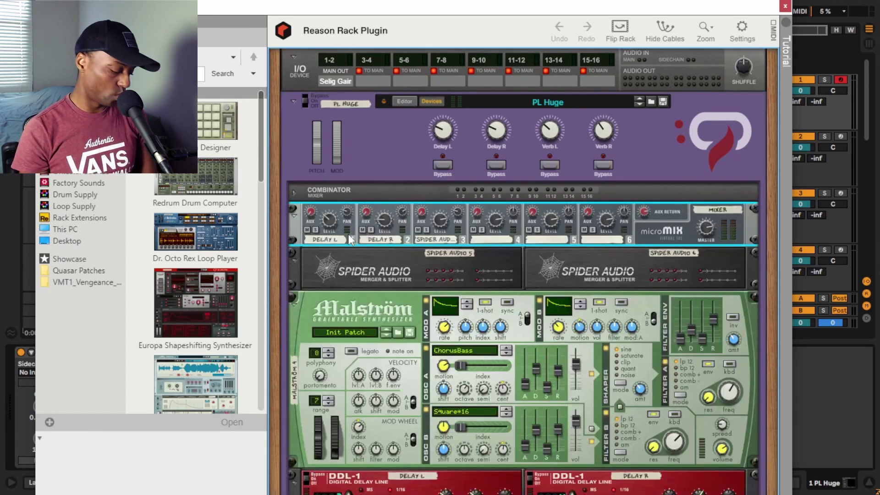
pyautogui.press('Tab')
pyautogui.scroll(-10, 348, 233)
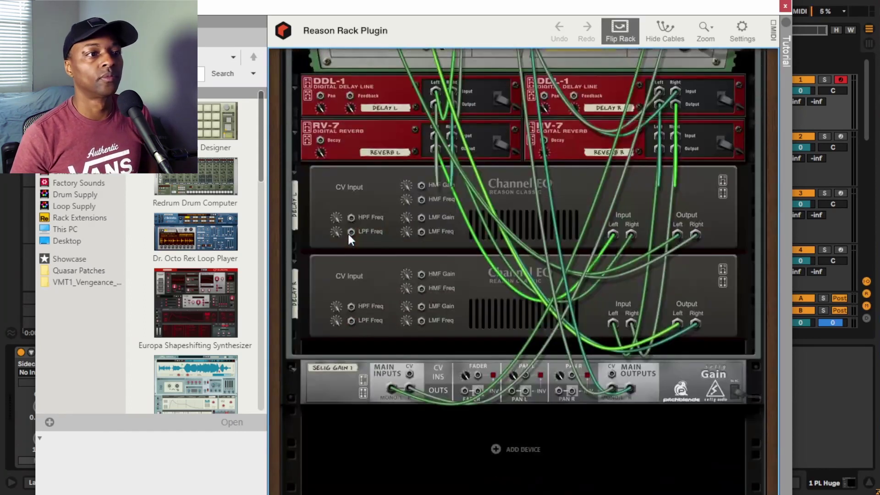
pyautogui.scroll(10, 347, 232)
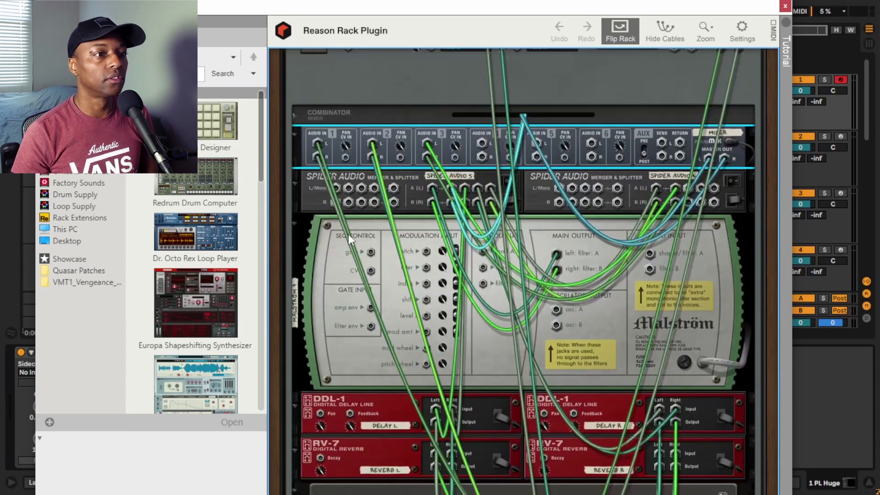
pyautogui.scroll(3, 349, 234)
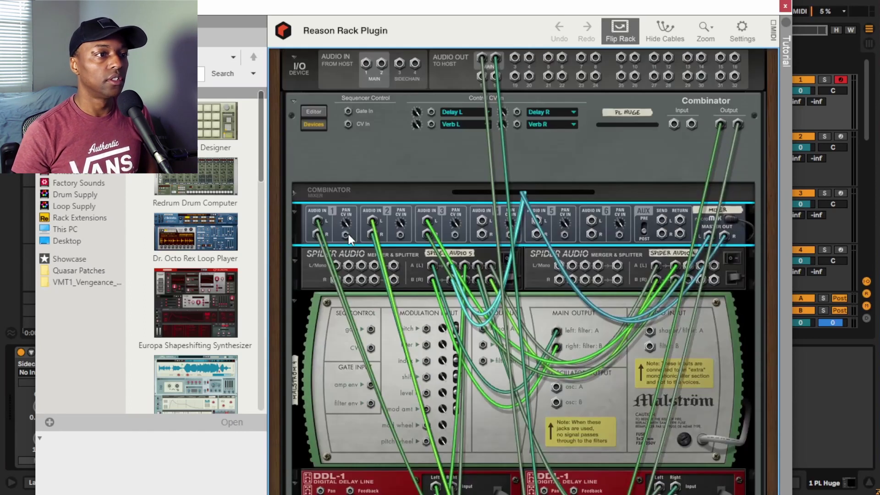
pyautogui.click(303, 123)
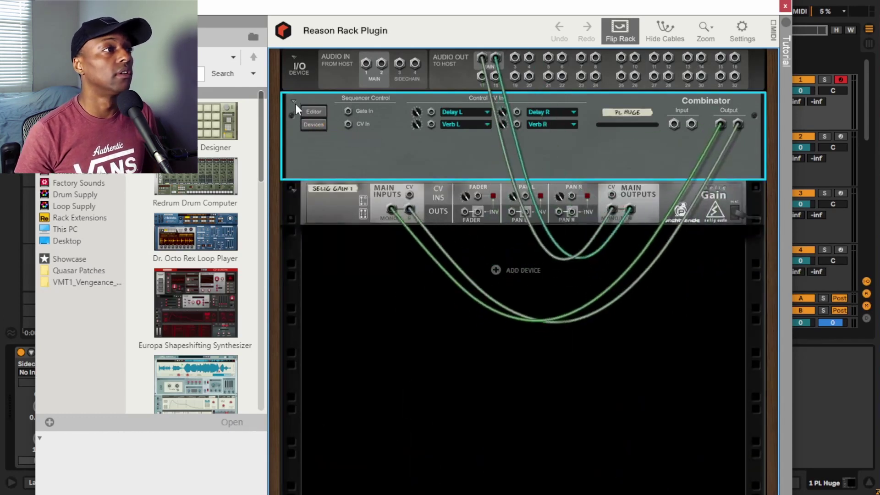
pyautogui.press('Tab')
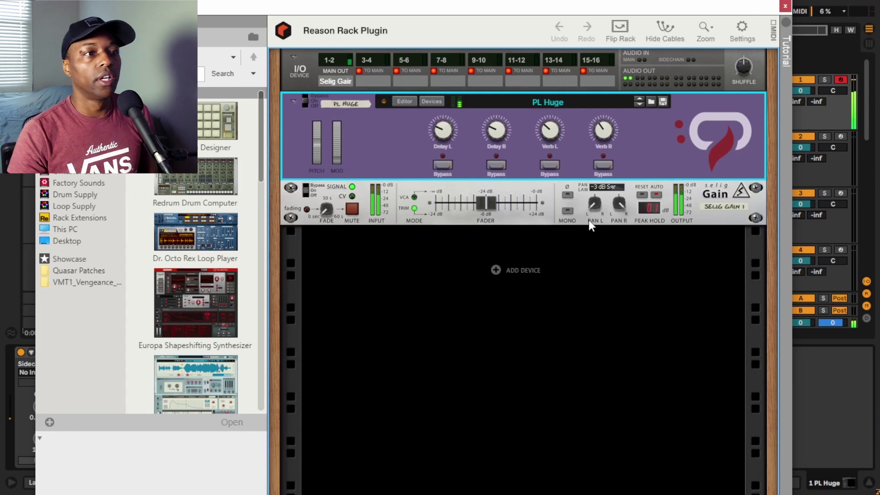
pyautogui.click(569, 210)
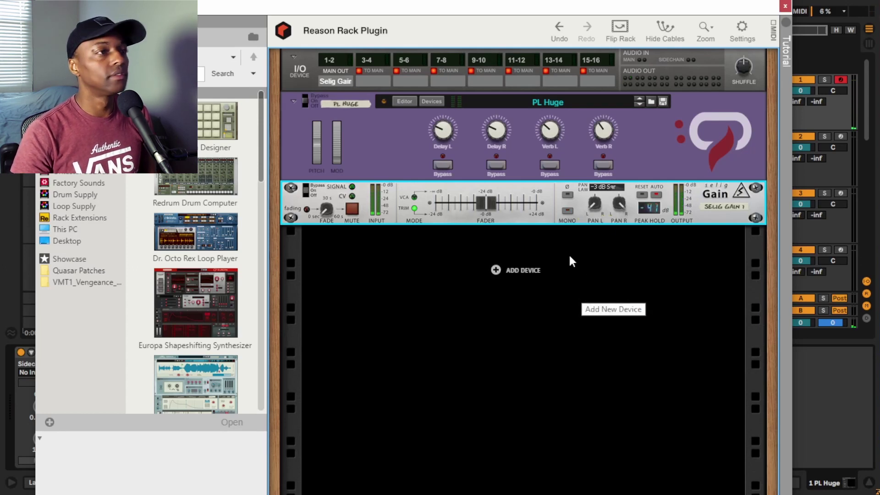
# Close the PL Huge rack and open the Reason Rack Plugin on the PL Clean Glass track
pyautogui.click(785, 7)
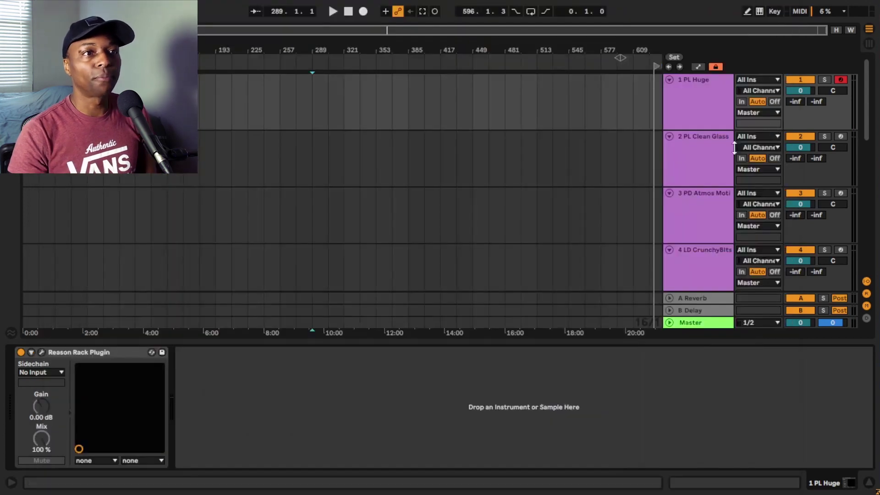
pyautogui.click(704, 158)
pyautogui.click(42, 352)
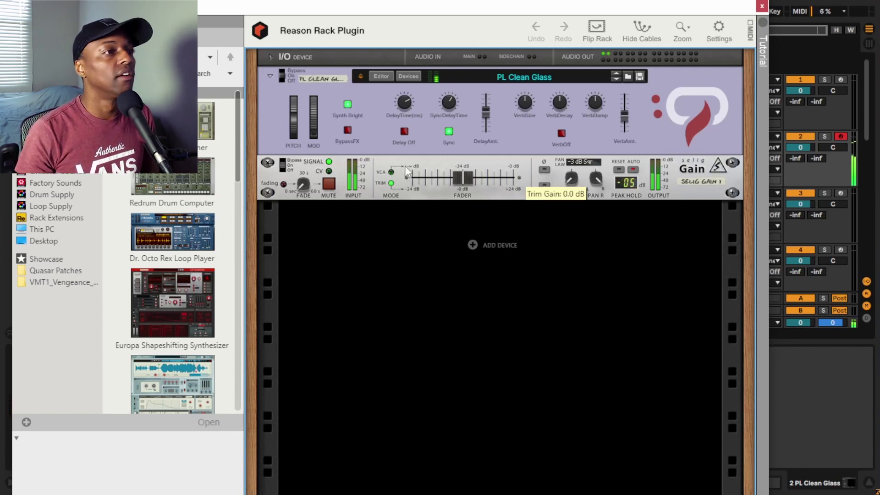
# Compare PL Clean Glass with Synth Bright off and on, and unfold all devices inside its Combinator
pyautogui.click(344, 102)
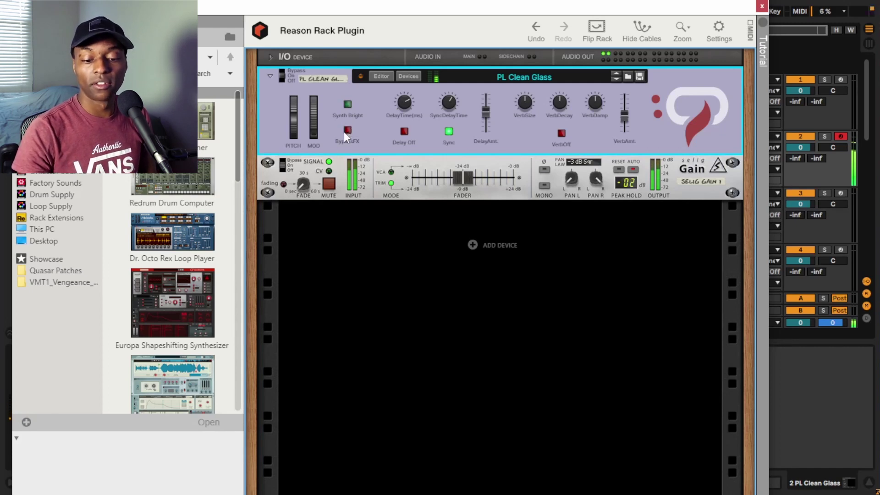
pyautogui.click(349, 106)
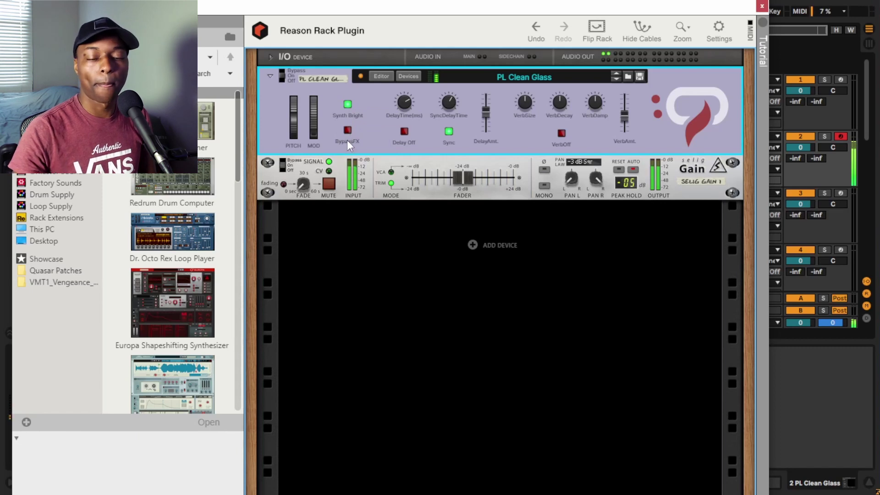
pyautogui.click(417, 75)
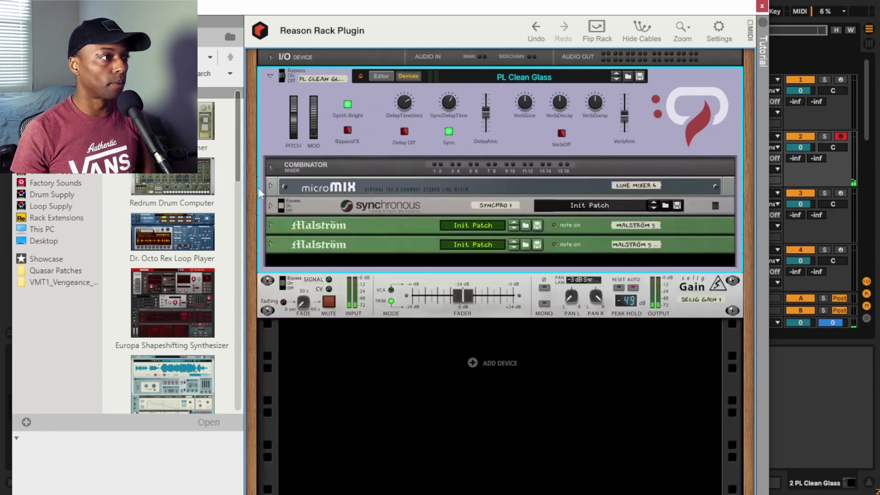
pyautogui.click(270, 186)
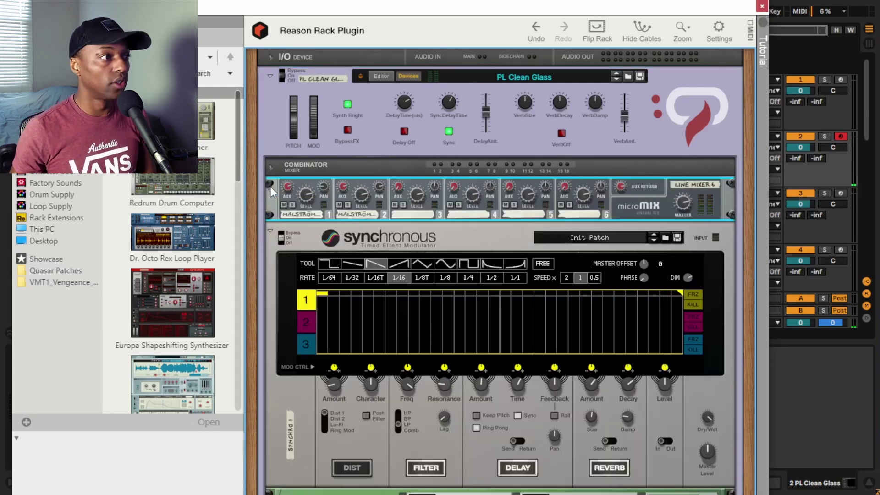
# Examine both Malström synths in PL Clean Glass and how they are cabled at the back of the rack
pyautogui.scroll(-10, 346, 251)
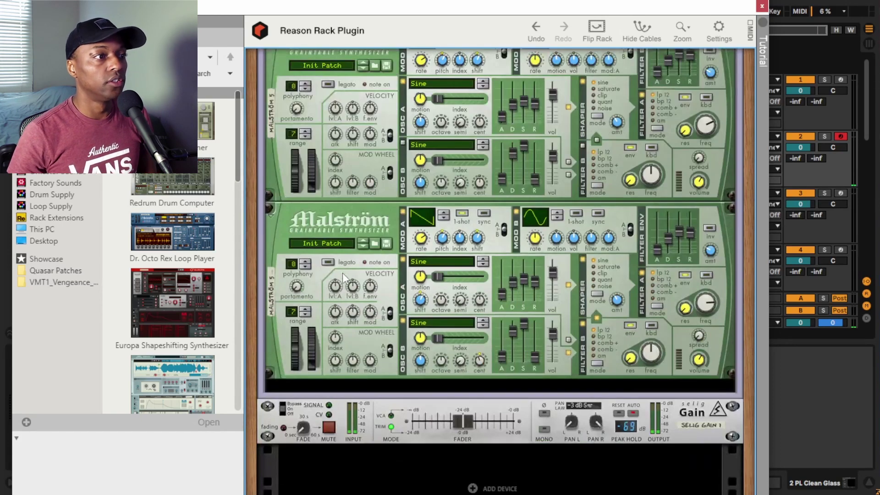
pyautogui.press('Tab')
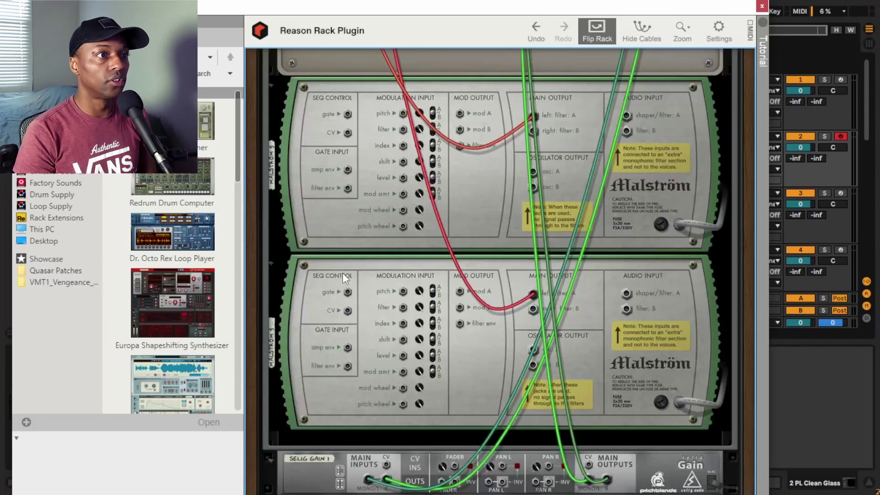
pyautogui.scroll(3, 342, 273)
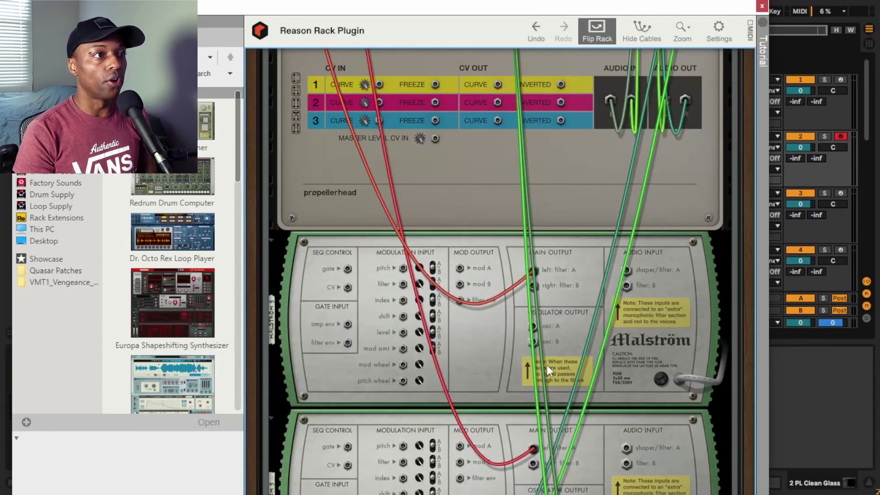
pyautogui.scroll(3, 546, 364)
pyautogui.press('Tab')
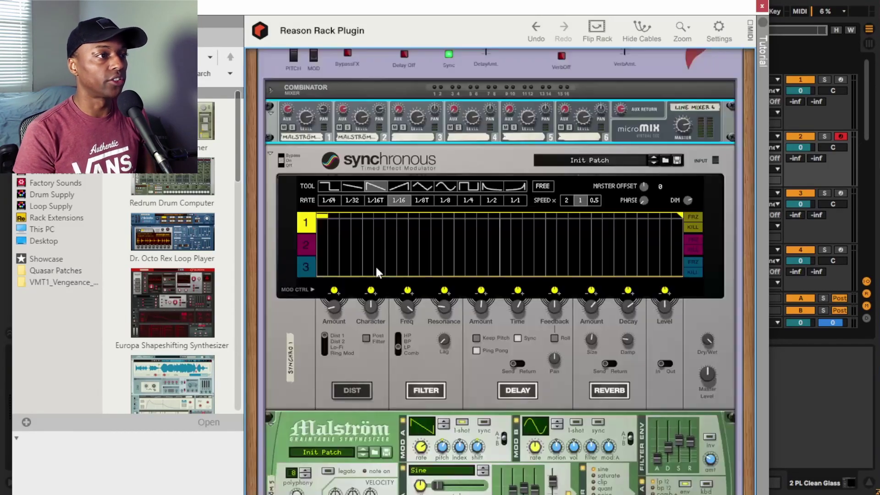
# Examine the filter, delay and reverb sections of Synchronous and the front settings of the Malström synths below it
pyautogui.scroll(-3, 389, 221)
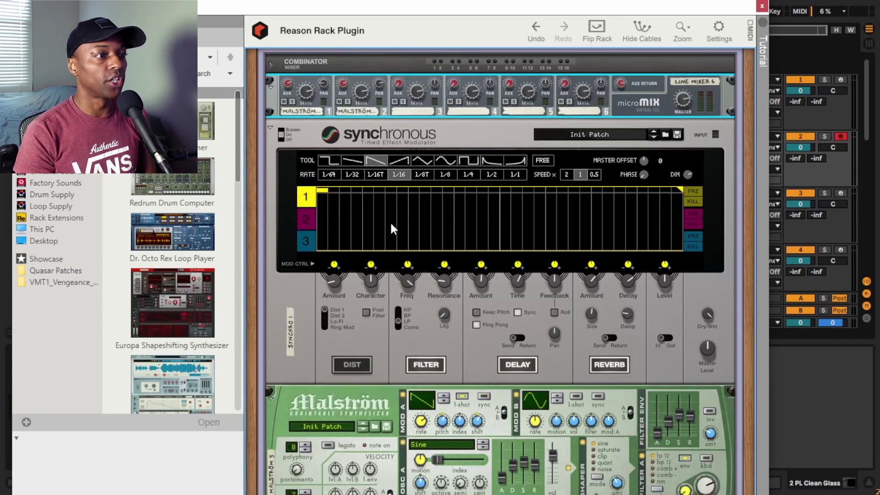
pyautogui.scroll(2, 504, 155)
pyautogui.scroll(1, 506, 163)
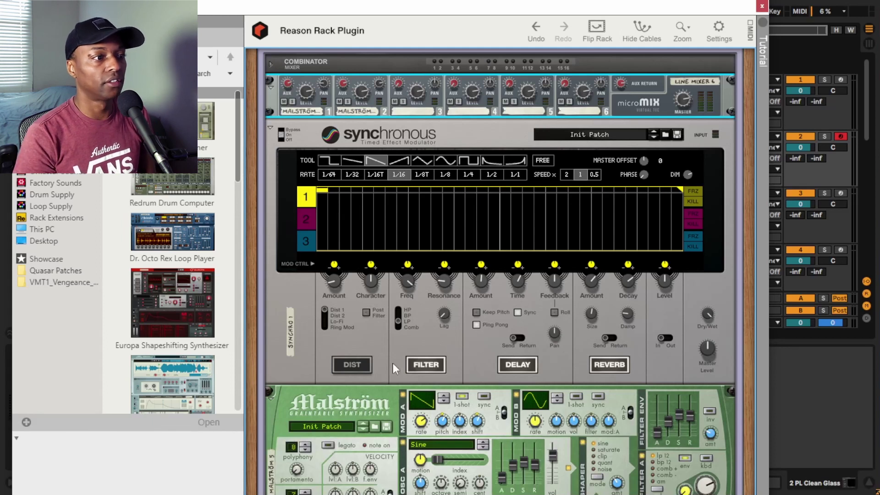
pyautogui.scroll(-7, 392, 363)
pyautogui.scroll(3, 392, 363)
pyautogui.scroll(1, 393, 363)
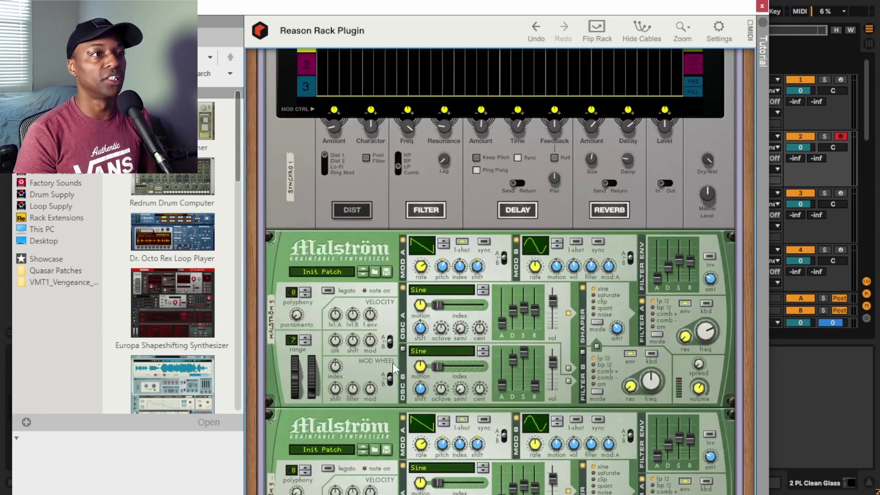
pyautogui.scroll(3, 393, 363)
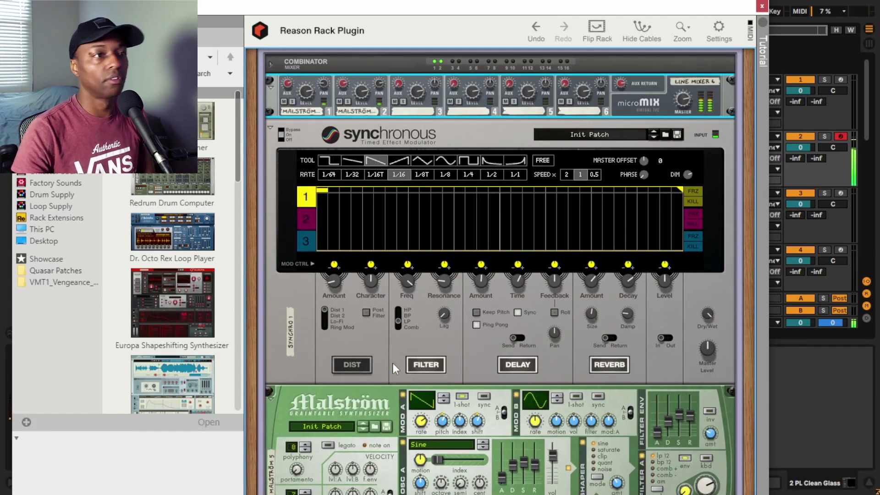
pyautogui.scroll(-3, 393, 363)
pyautogui.scroll(3, 393, 363)
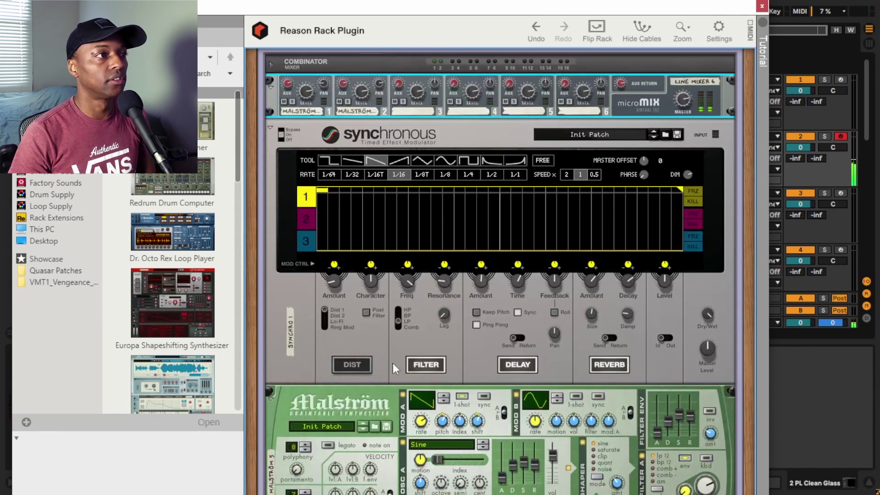
# Fold and hide the PL Clean Glass devices, and compare its sound in mono and stereo with Selig Gain
pyautogui.keyDown('alt'); pyautogui.click(271, 125); pyautogui.keyUp('alt')
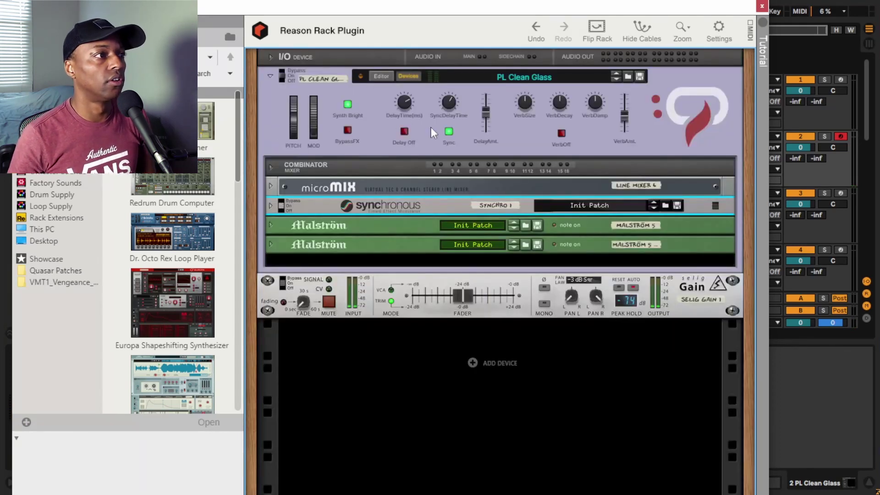
pyautogui.click(407, 74)
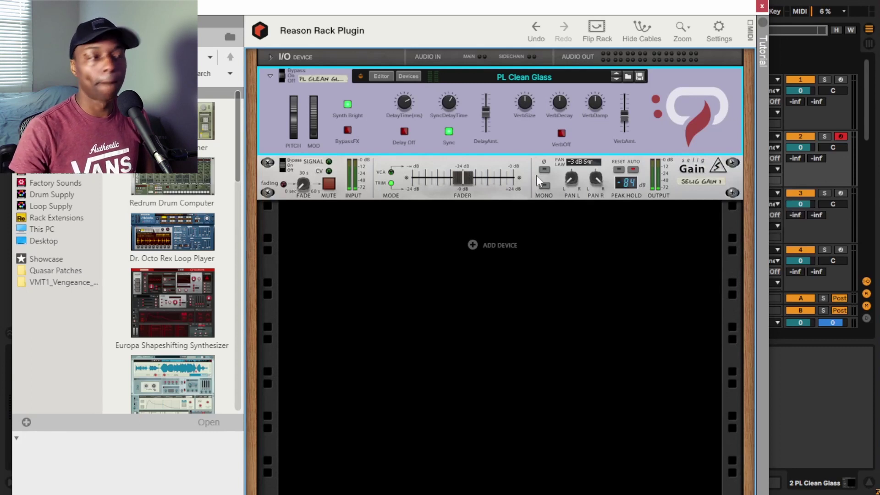
pyautogui.click(542, 185)
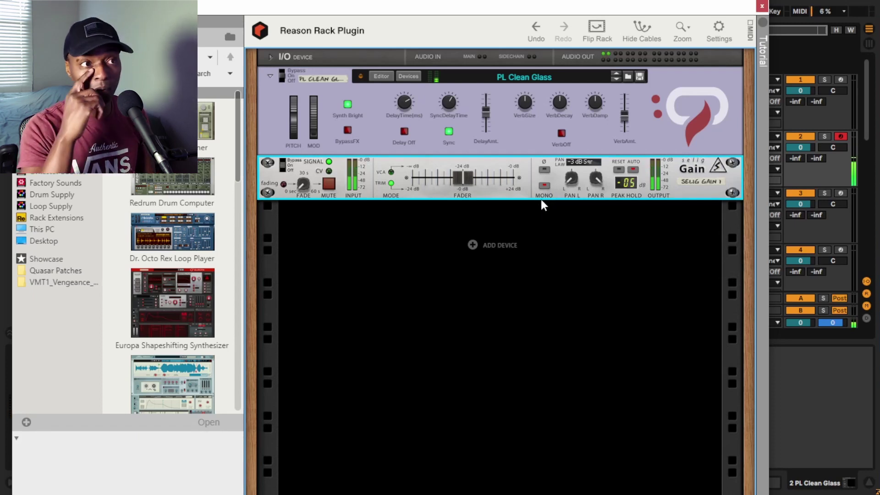
pyautogui.click(544, 185)
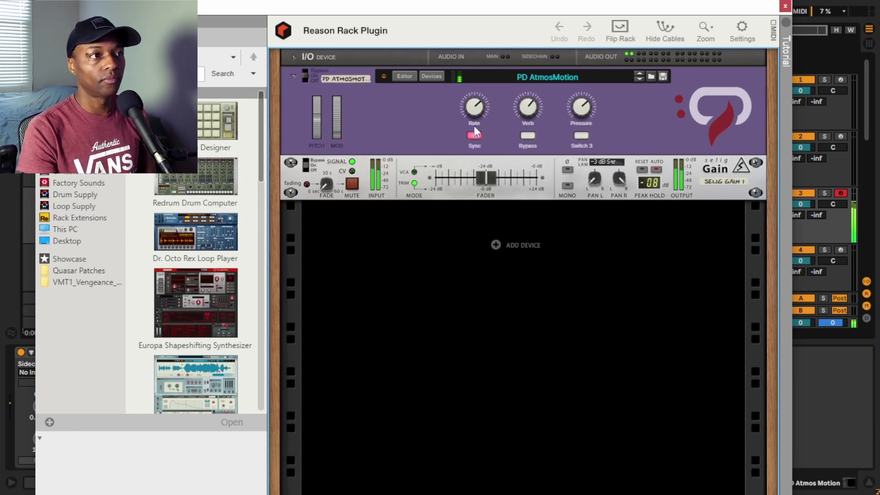
# Adjust the Rate of the PD AtmosMotion patch and unfold all devices inside its Combinator
pyautogui.moveTo(471, 109); pyautogui.dragTo(480, 167)
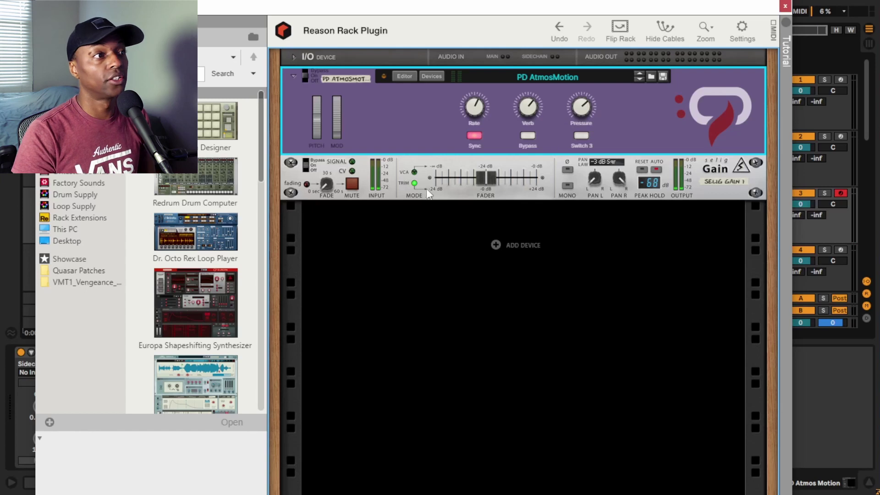
pyautogui.click(426, 76)
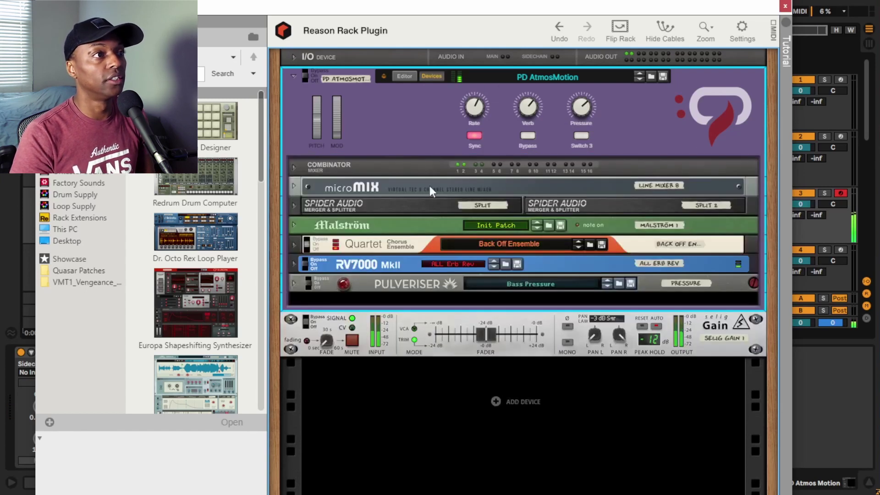
pyautogui.keyDown('alt'); pyautogui.click(293, 205); pyautogui.keyUp('alt')
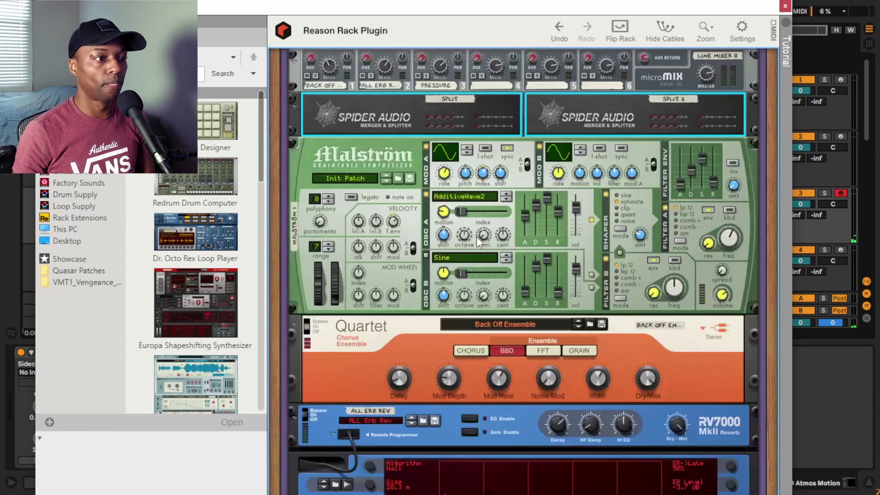
# Examine the front settings and rear cabling of the Malström, Quartet, RV7000 and Pulveriser devices in PD AtmosMotion
pyautogui.scroll(-6, 476, 237)
pyautogui.scroll(5, 477, 236)
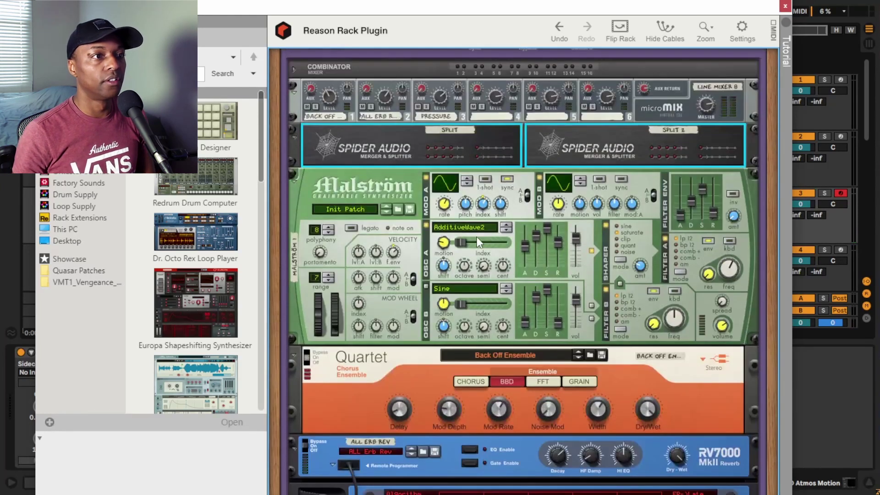
pyautogui.press('Tab')
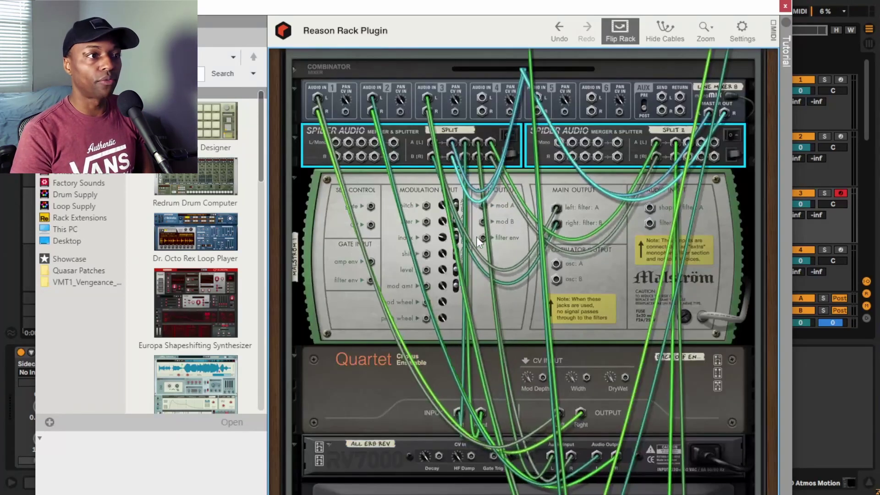
pyautogui.click(617, 273)
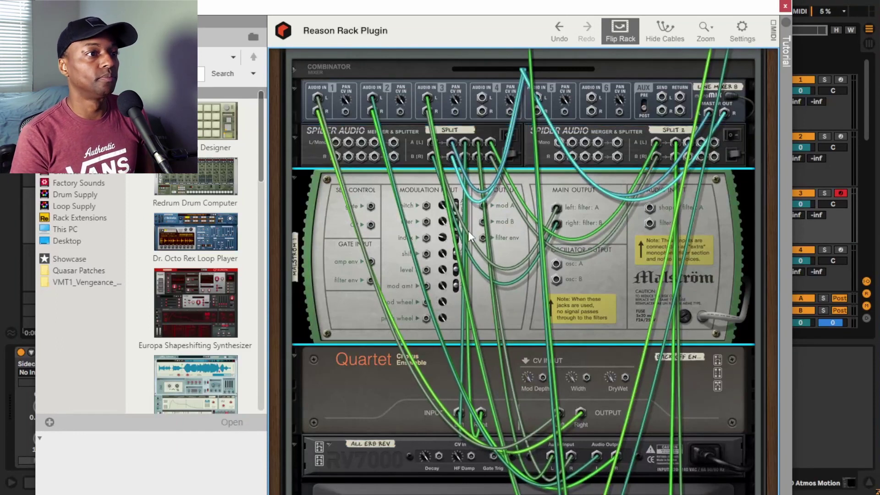
pyautogui.scroll(-4, 556, 251)
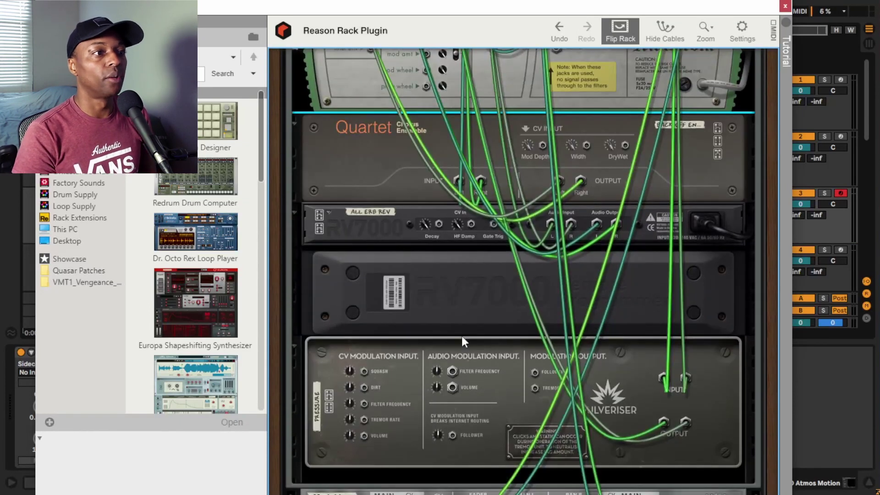
pyautogui.press('Tab')
pyautogui.scroll(-1, 460, 367)
pyautogui.scroll(5, 460, 367)
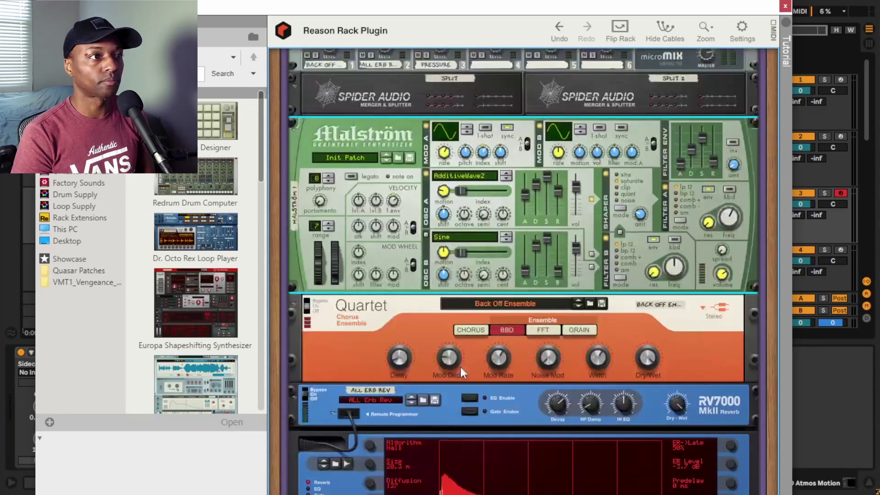
# Hide the PD AtmosMotion devices and compare the patch's sound in mono and stereo with Selig Gain
pyautogui.scroll(3, 460, 367)
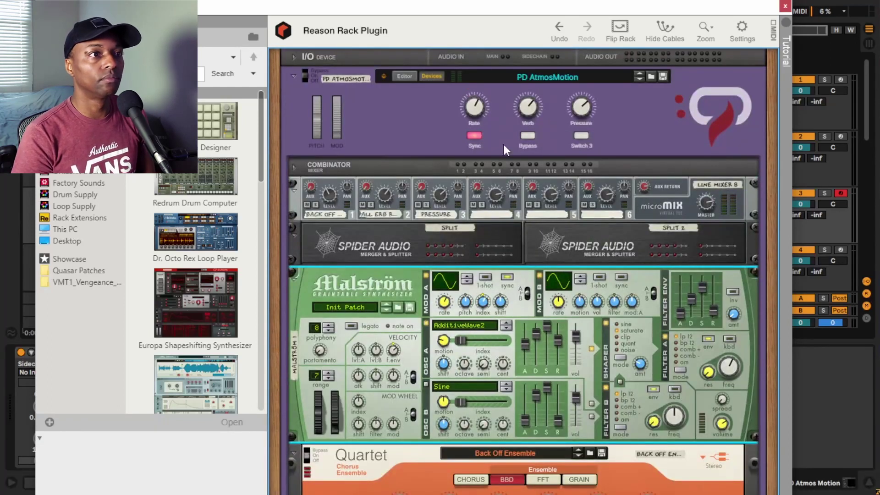
pyautogui.click(425, 75)
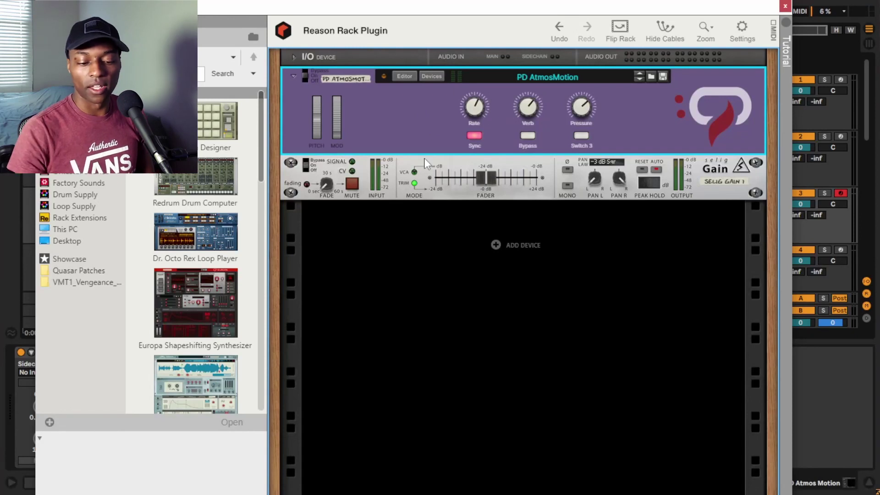
pyautogui.click(565, 185)
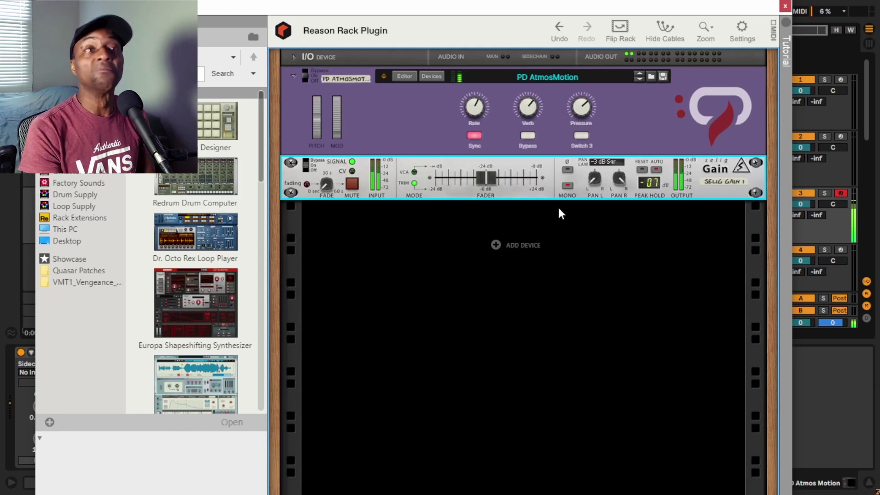
pyautogui.click(566, 187)
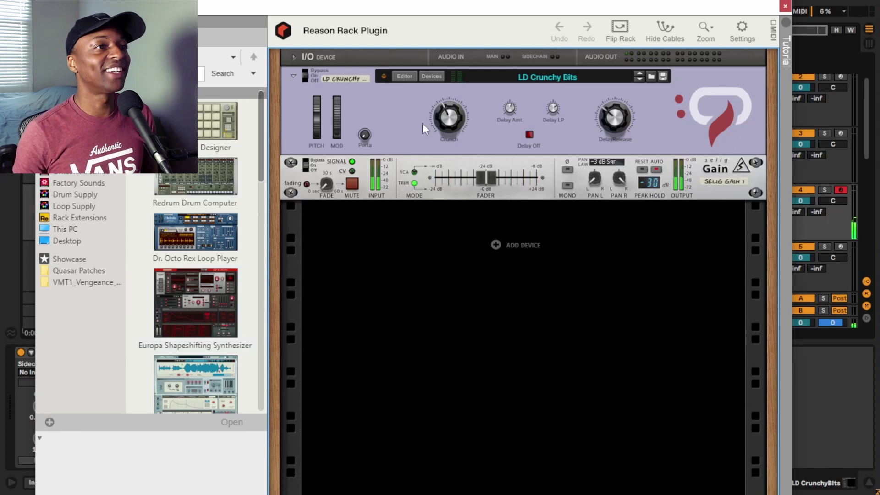
# Lower the Crunch of the LD Crunchy Bits patch, and unfold the MClass Compressor and both DDL-1 delays inside its Combinator
pyautogui.moveTo(433, 120)
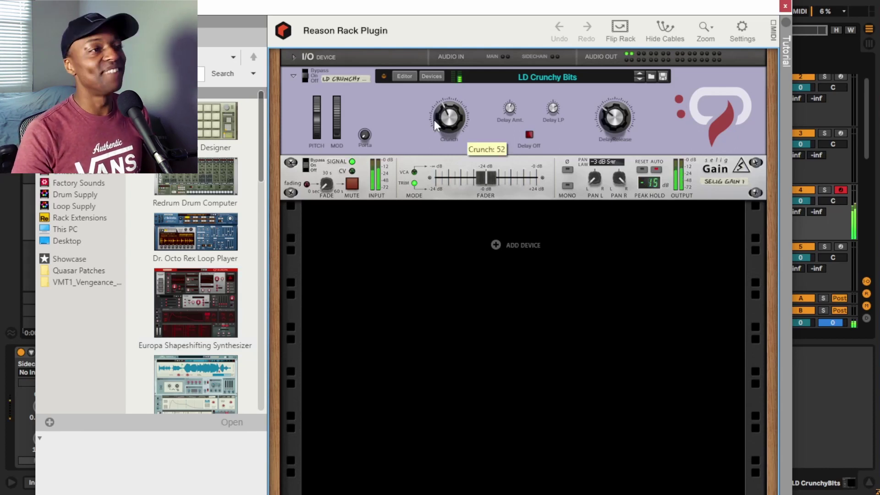
pyautogui.moveTo(433, 120); pyautogui.dragTo(456, 125)
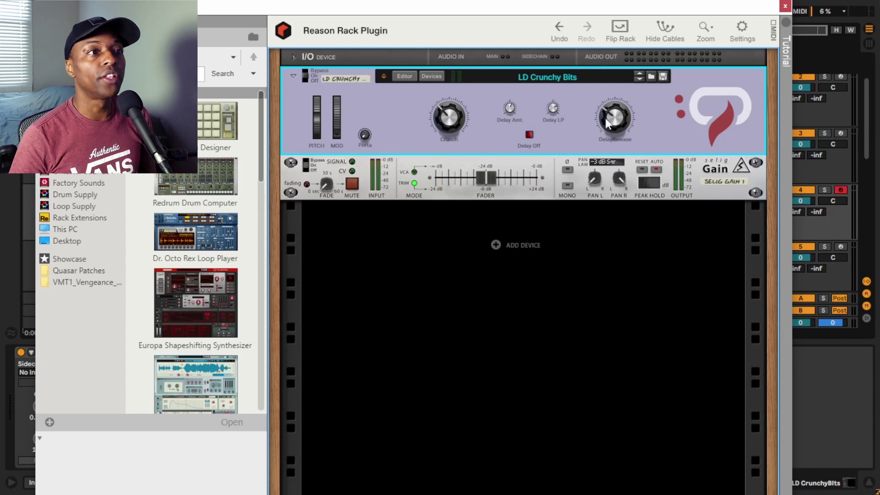
pyautogui.click(422, 75)
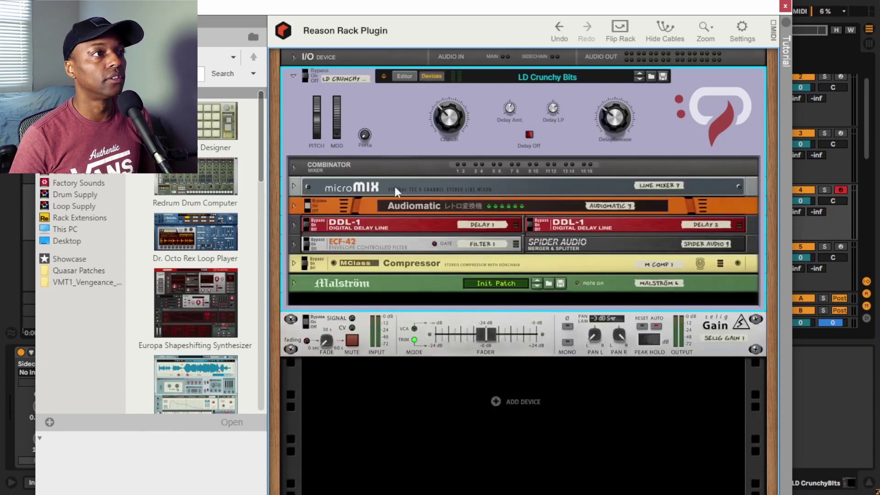
pyautogui.click(294, 264)
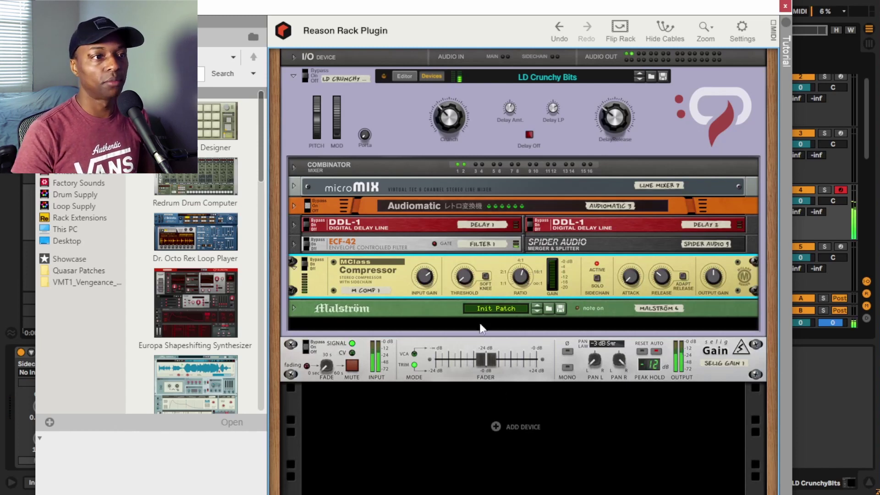
pyautogui.click(294, 226)
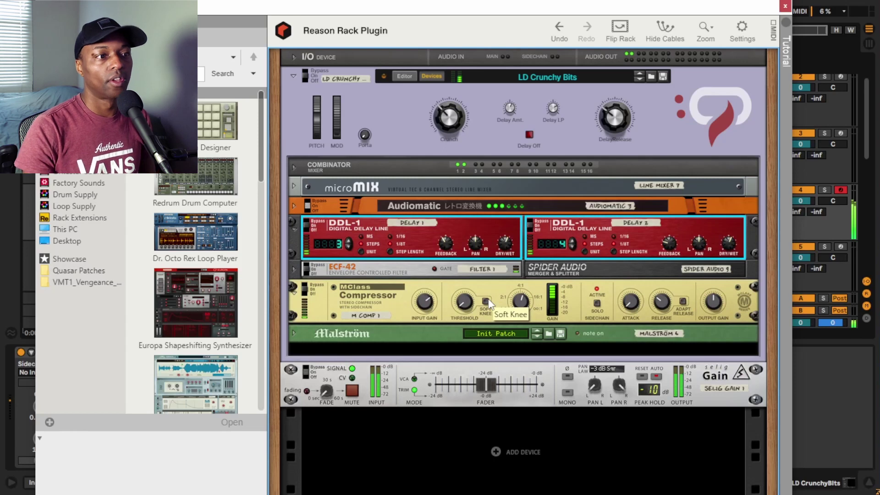
# Raise the DelayRelease of the LD Crunchy Bits patch while watching the MClass Compressor's Release knob
pyautogui.click(620, 116)
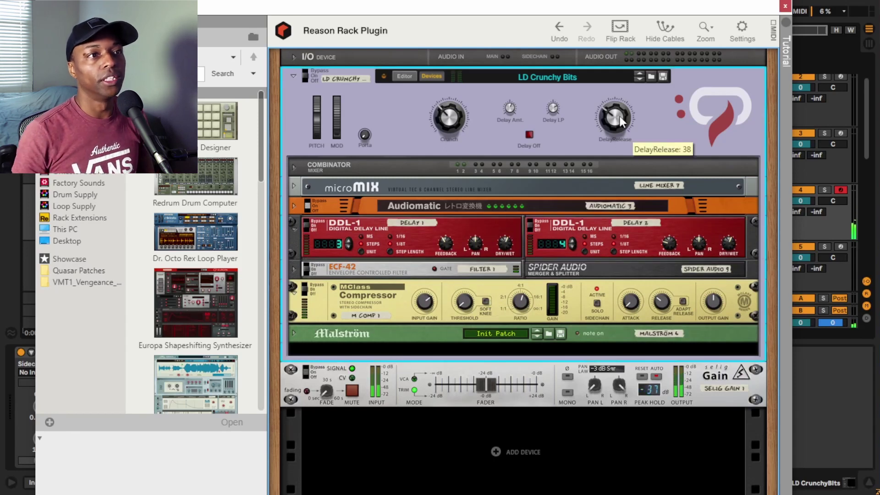
pyautogui.moveTo(620, 116); pyautogui.dragTo(619, 58)
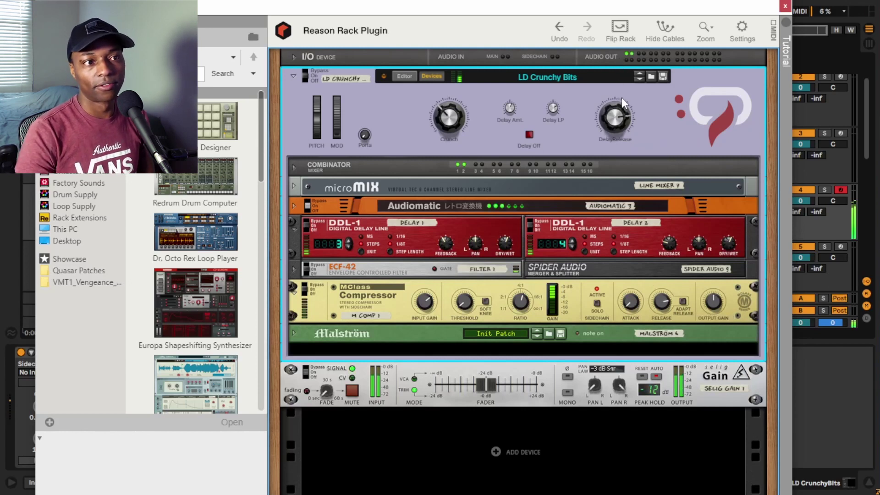
pyautogui.moveTo(628, 103)
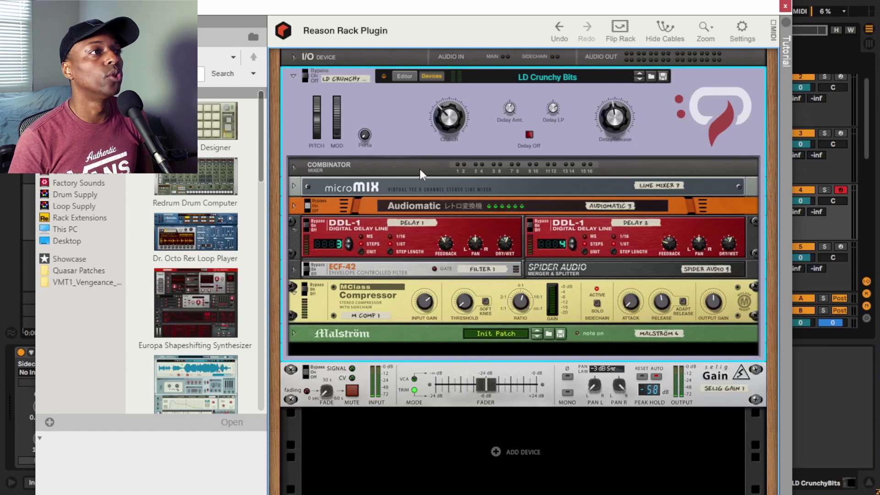
# Hide the LD Crunchy Bits devices and check the patch's sound in mono with Selig Gain
pyautogui.click(432, 76)
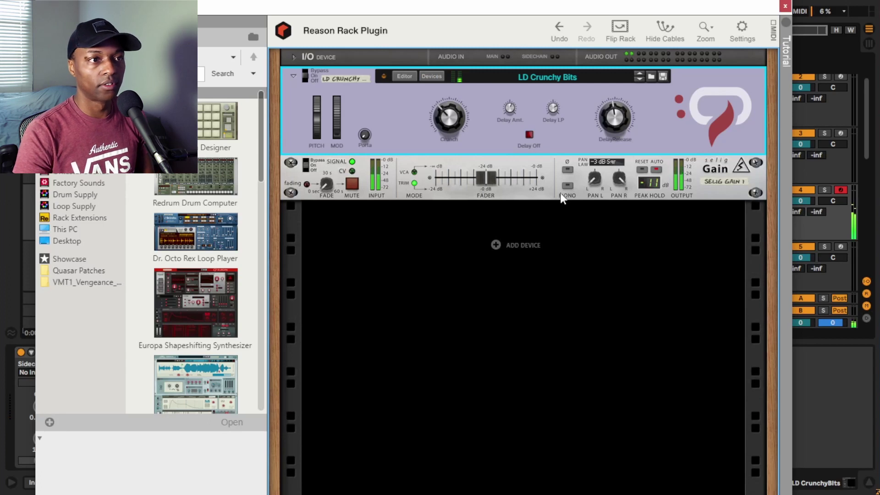
pyautogui.click(569, 185)
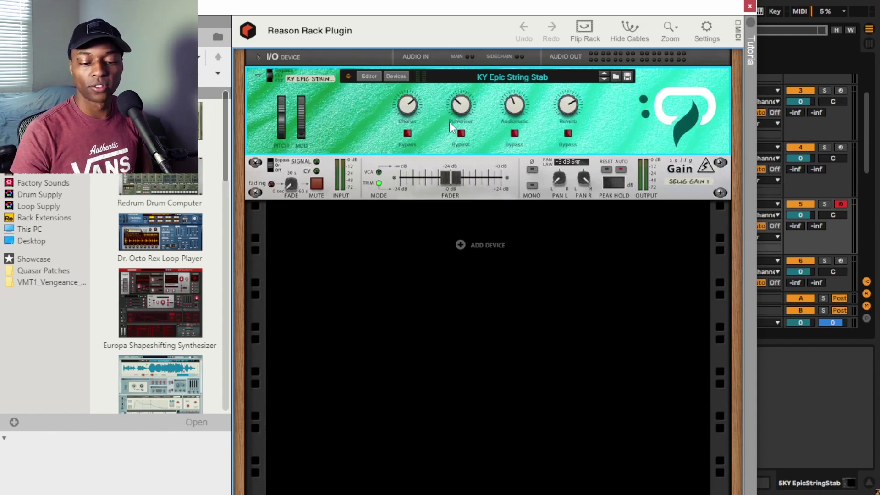
# Lower the Audiomatic amount of KY Epic String Stab, and audition the patch with its Reverb and Chorus temporarily bypassed
pyautogui.moveTo(514, 110); pyautogui.dragTo(516, 131)
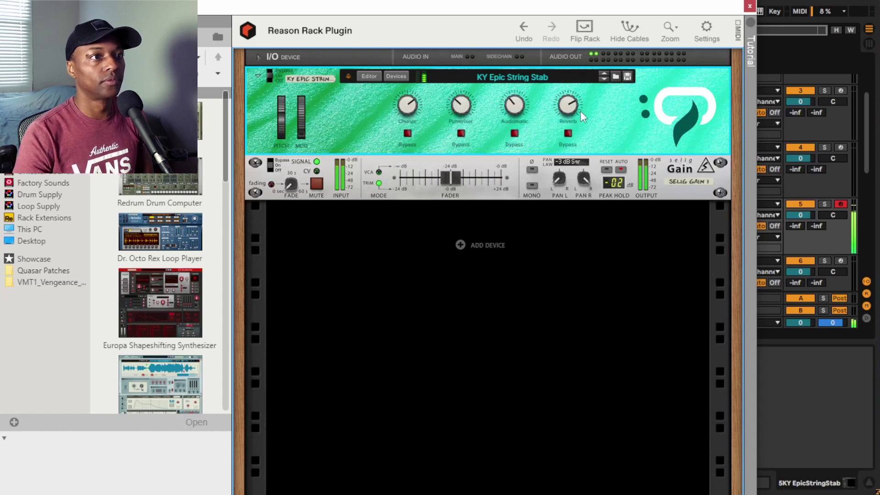
pyautogui.click(569, 136)
pyautogui.click(407, 134)
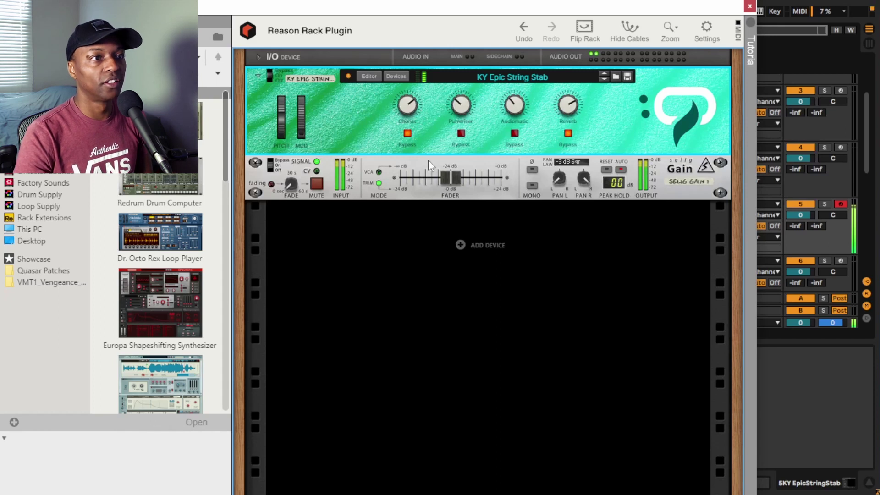
pyautogui.click(408, 134)
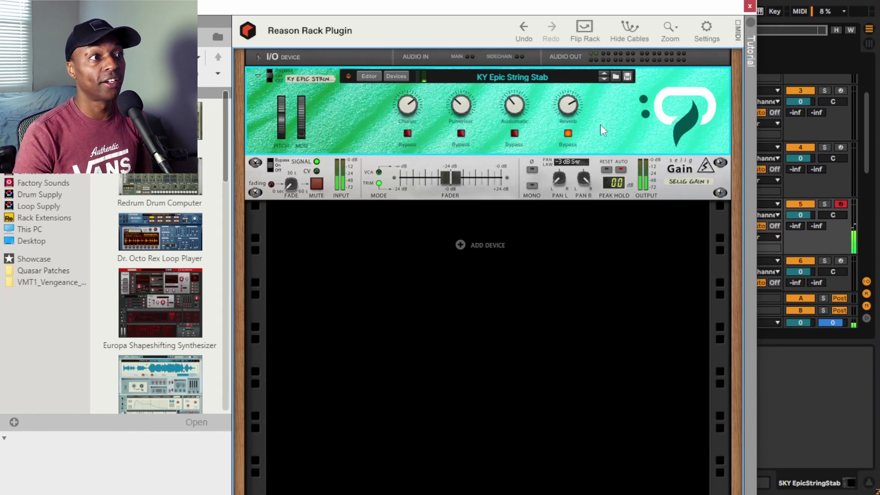
pyautogui.click(568, 133)
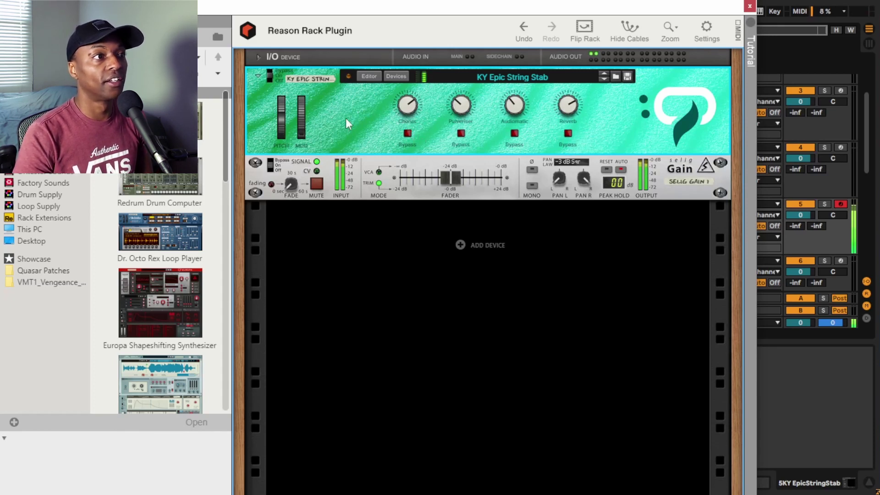
# Unfold all devices inside KY Epic String Stab and examine their front settings from the Malström down to the MClass Maximizer
pyautogui.click(392, 76)
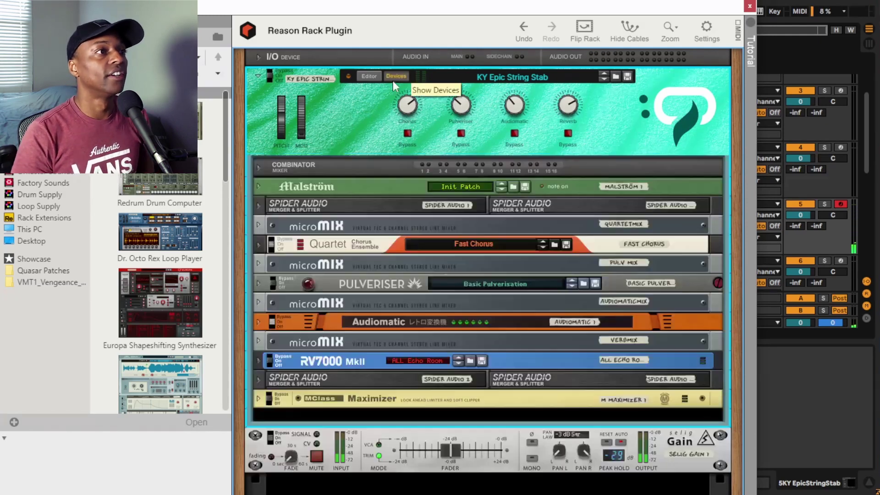
pyautogui.keyDown('alt'); pyautogui.click(258, 206); pyautogui.keyUp('alt')
pyautogui.scroll(-5, 347, 270)
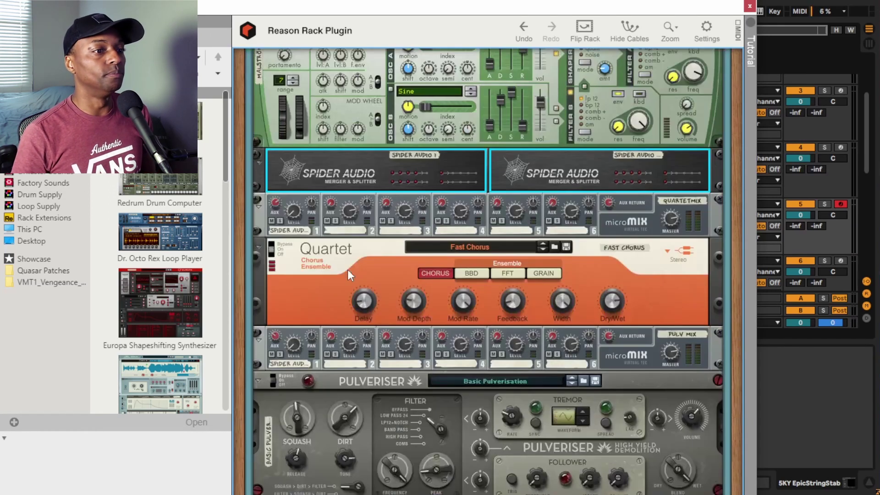
pyautogui.scroll(-3, 347, 269)
pyautogui.scroll(-5, 348, 270)
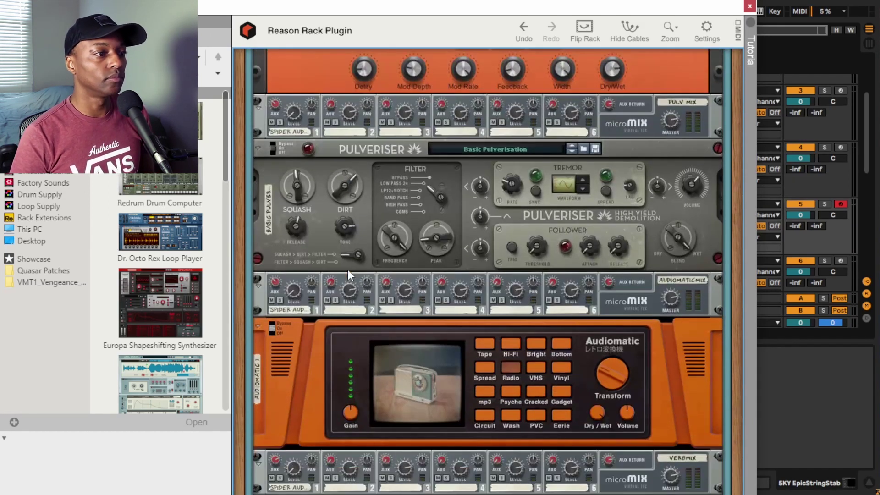
pyautogui.scroll(-3, 348, 269)
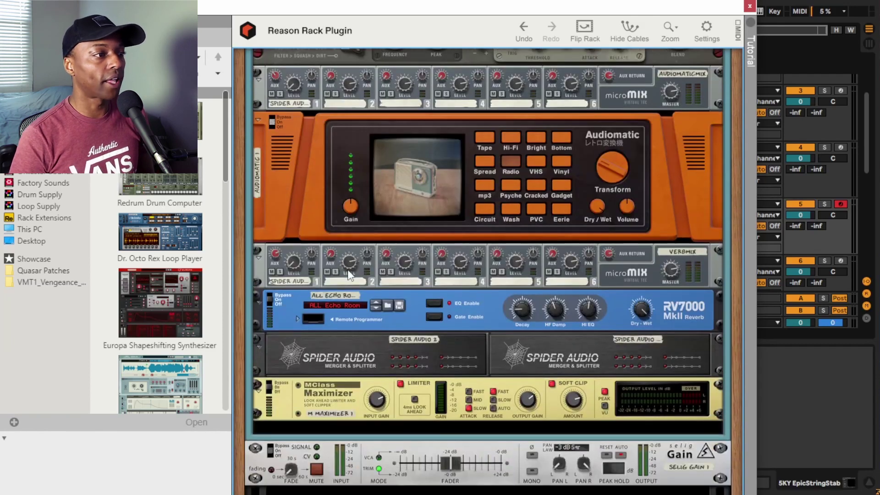
pyautogui.scroll(-3, 348, 274)
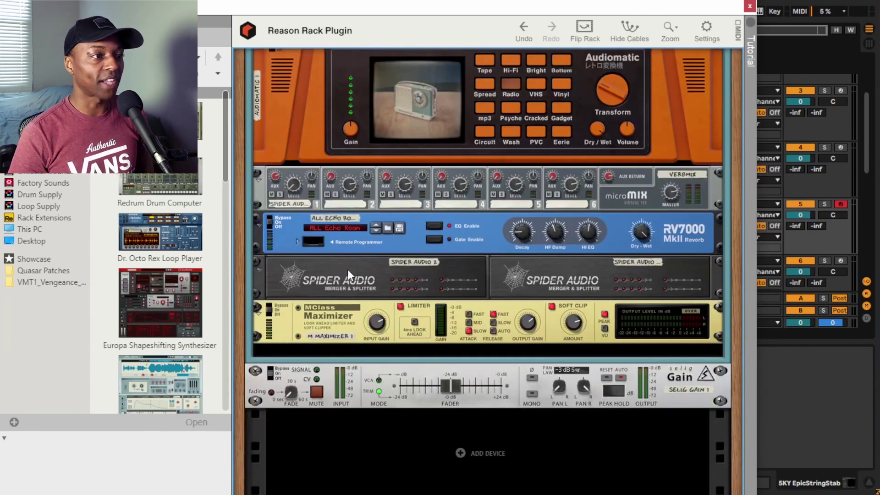
pyautogui.scroll(8, 347, 269)
pyautogui.scroll(12, 348, 271)
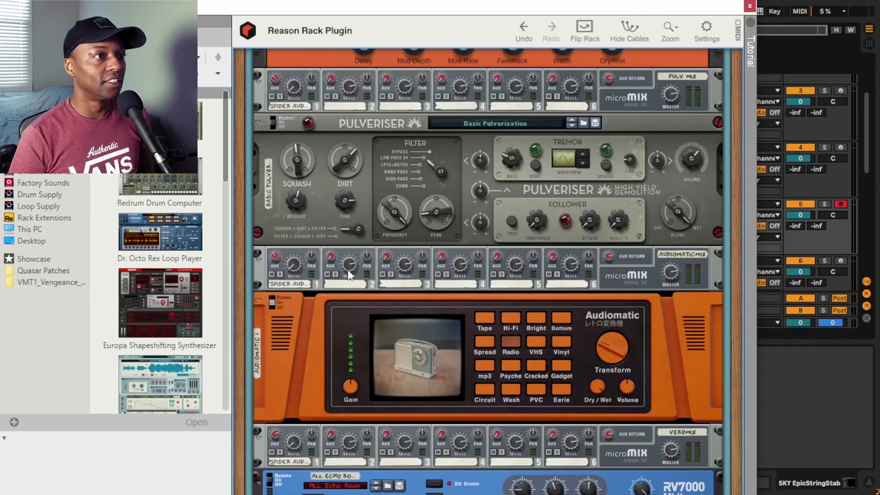
pyautogui.scroll(8, 348, 270)
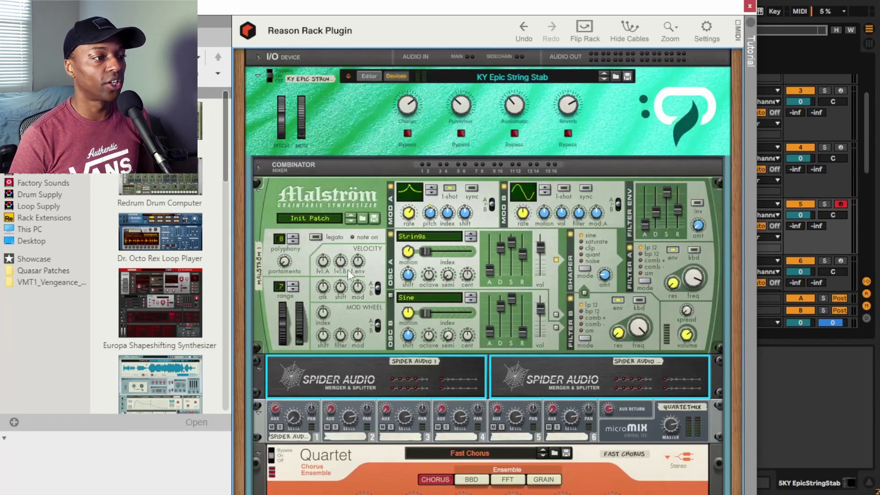
pyautogui.scroll(-4, 348, 269)
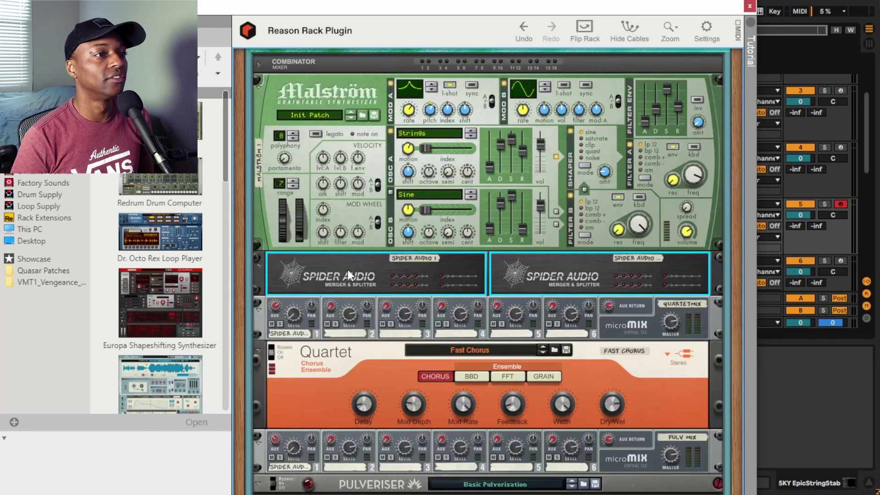
# Examine the rear cabling of the KY Epic String Stab devices from the Malström and Spider Audio splitters down to Selig Gain
pyautogui.scroll(3, 348, 269)
pyautogui.press('Tab')
pyautogui.scroll(-3, 348, 270)
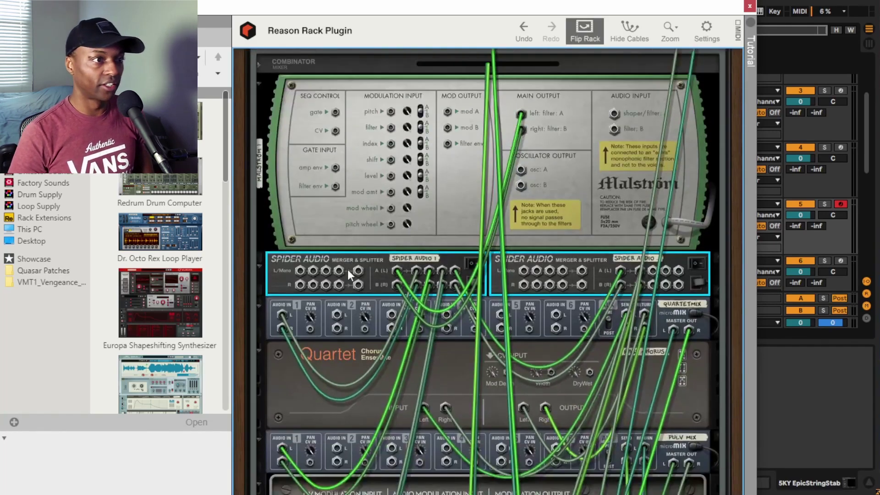
pyautogui.scroll(-20, 347, 270)
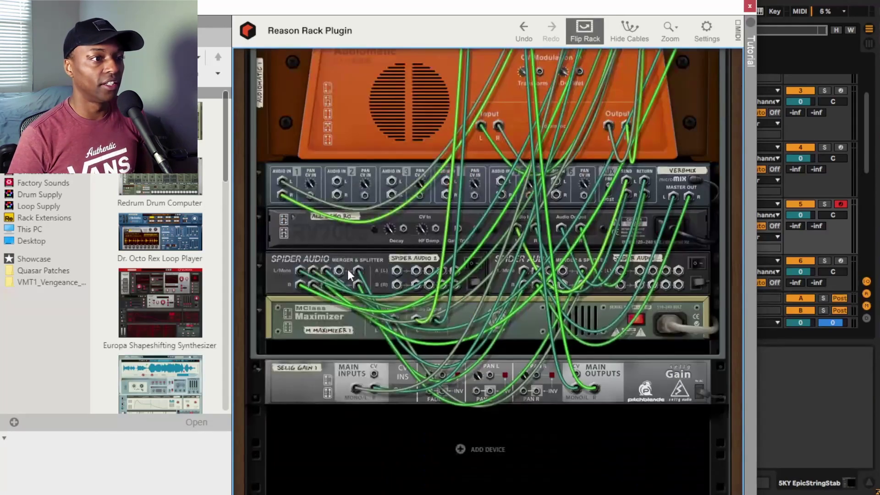
pyautogui.scroll(20, 406, 344)
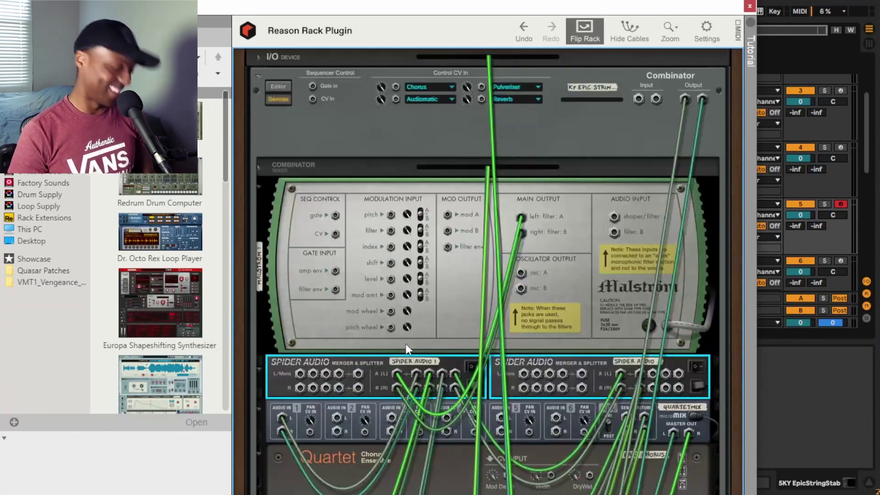
# Hide the KY Epic String Stab devices on the rack front and check the patch's sound in mono with Selig Gain
pyautogui.press('Tab')
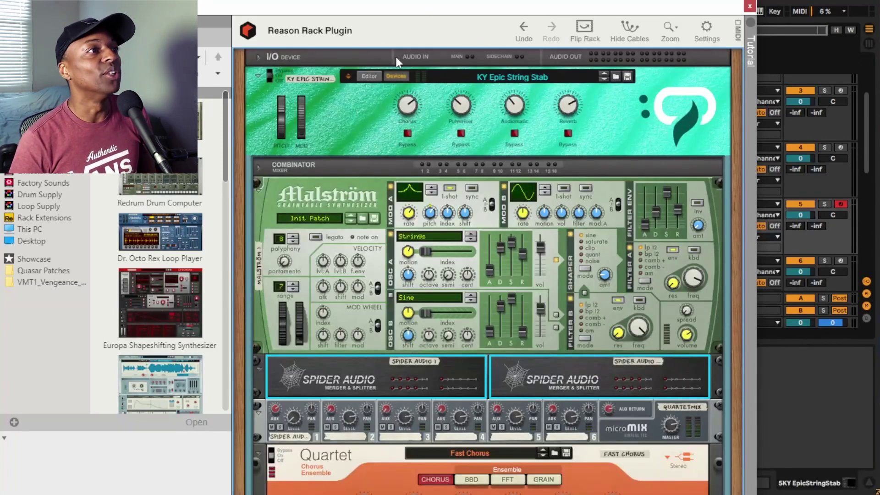
pyautogui.click(396, 76)
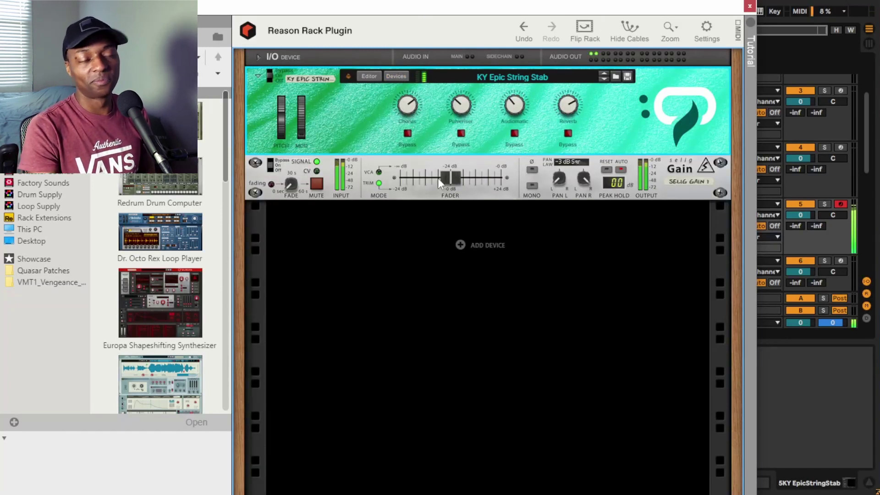
pyautogui.click(535, 185)
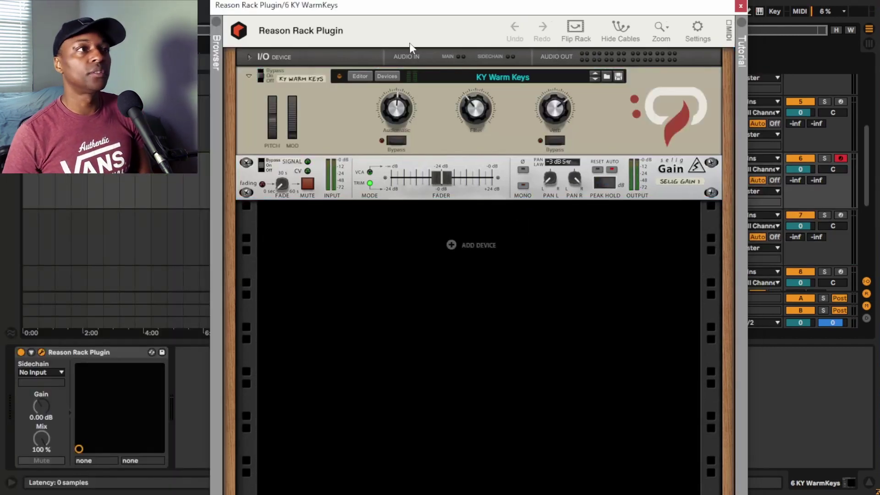
# Unfold the Malström inside the KY Warm Keys Combinator and view its rear cabling
pyautogui.moveTo(405, 17); pyautogui.dragTo(403, 15)
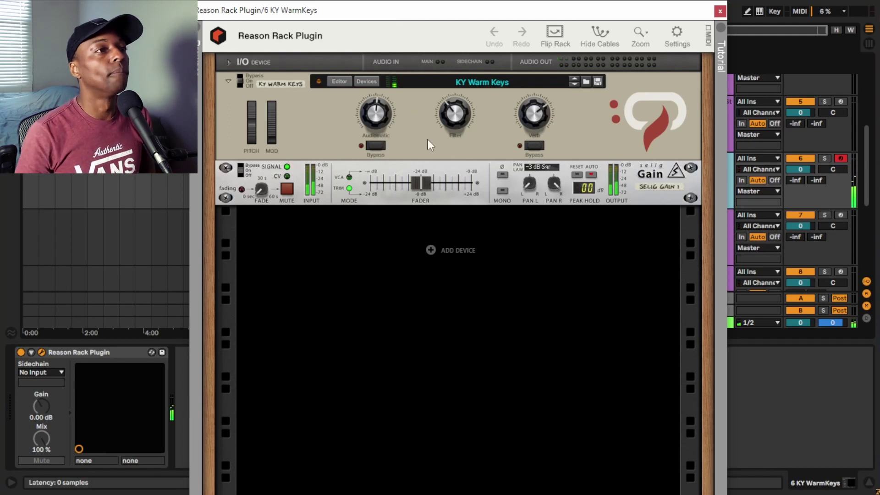
pyautogui.click(367, 81)
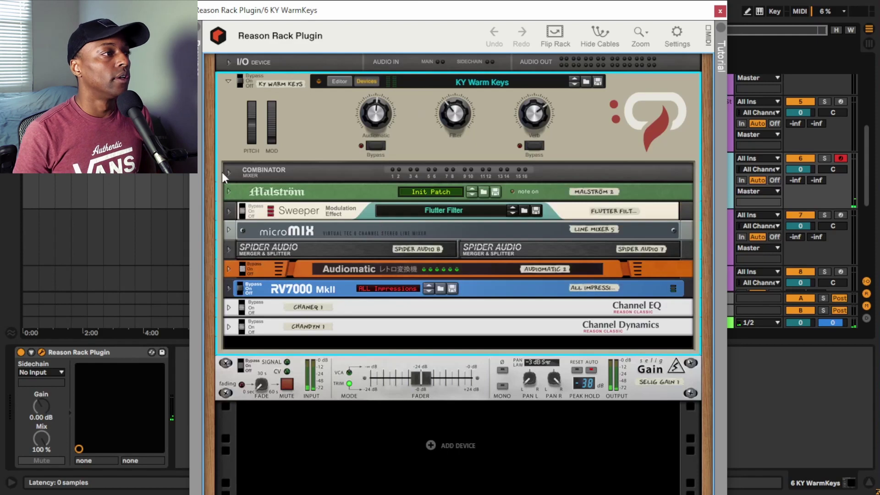
pyautogui.click(229, 192)
pyautogui.press('Tab')
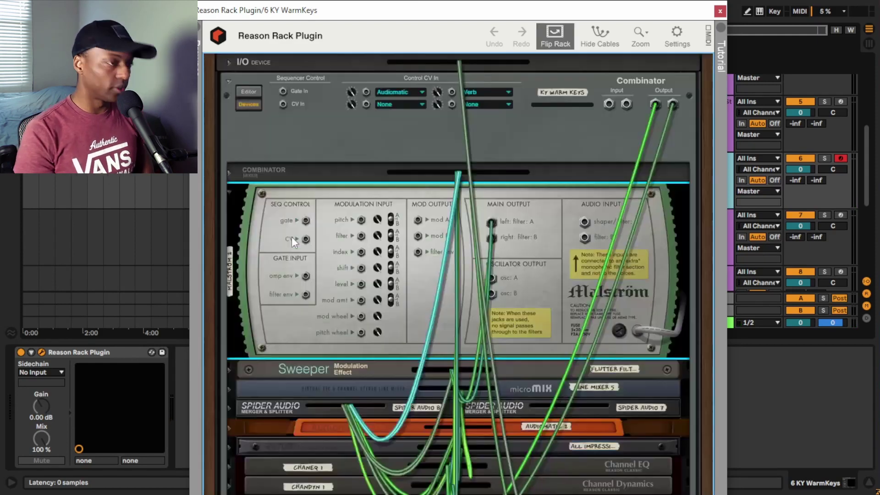
# Unfold the remaining KY Warm Keys devices and examine their rear cabling from the Sweeper down to Selig Gain
pyautogui.scroll(-3, 293, 233)
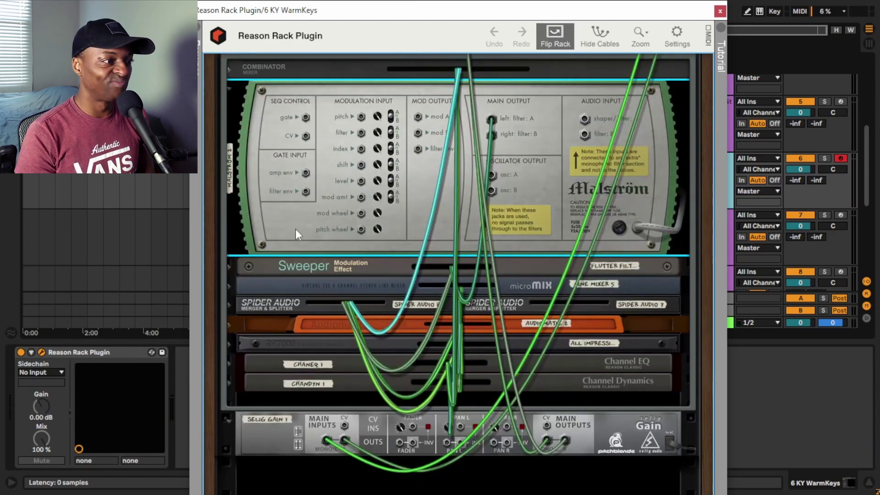
pyautogui.click(230, 266)
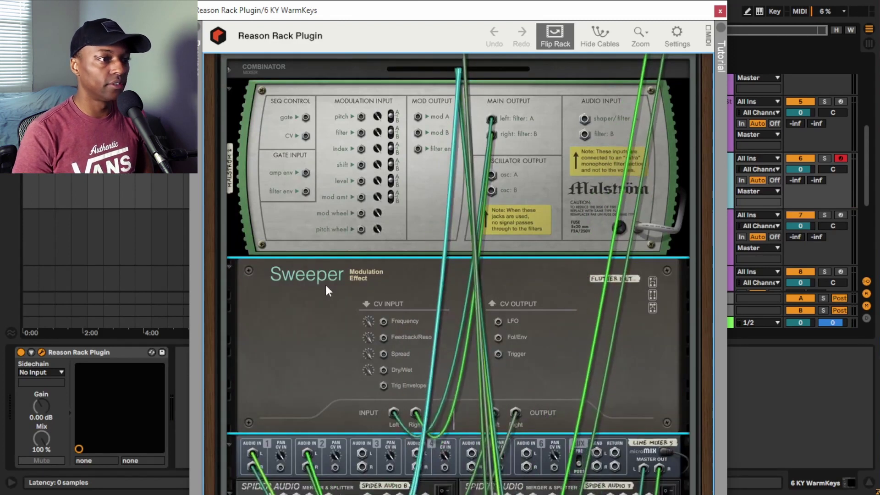
pyautogui.scroll(-4, 325, 283)
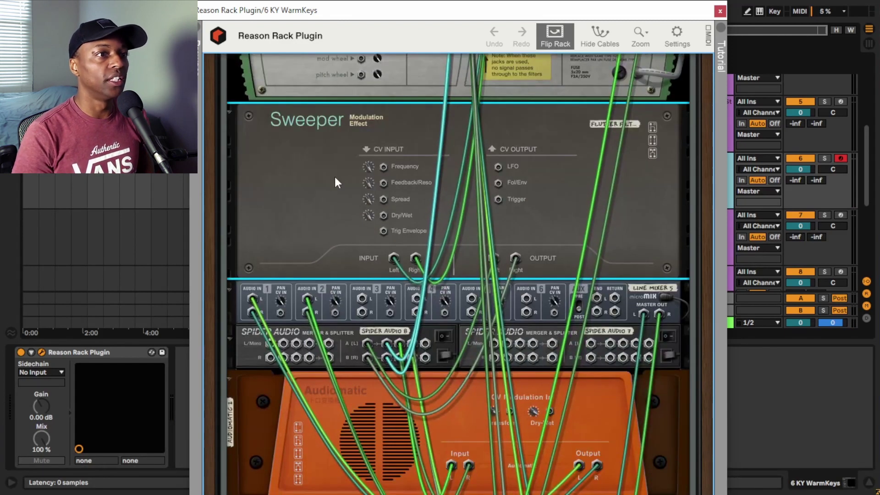
pyautogui.scroll(-5, 335, 179)
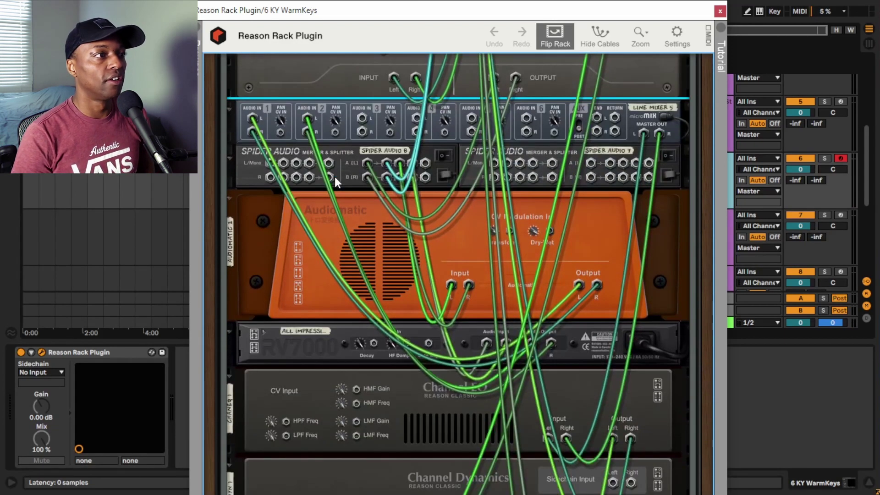
pyautogui.scroll(-5, 357, 290)
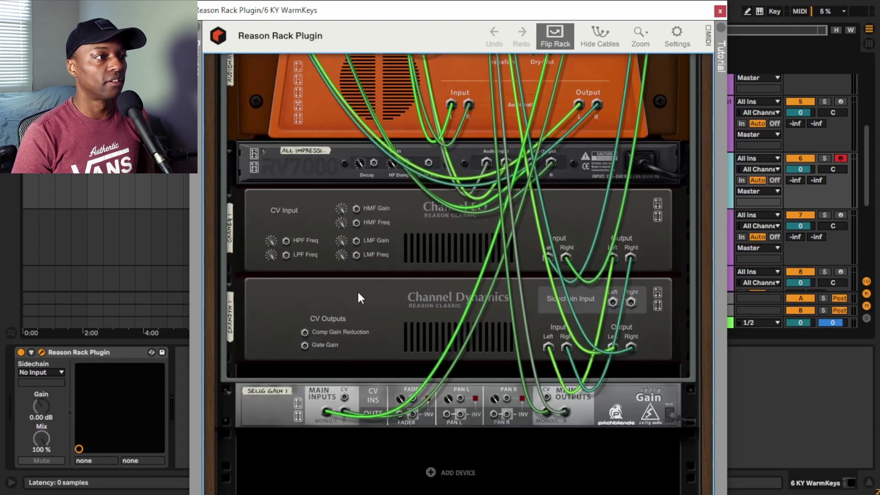
pyautogui.scroll(4, 357, 291)
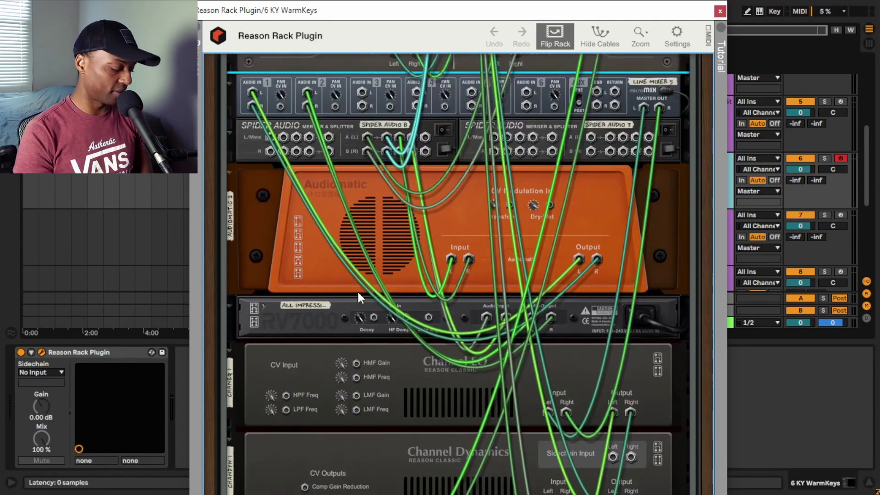
# Flip the rack to the front and examine the KY Warm Keys device settings from Channel Dynamics up to the Malström
pyautogui.press('Tab')
pyautogui.scroll(-5, 358, 293)
pyautogui.scroll(1, 358, 293)
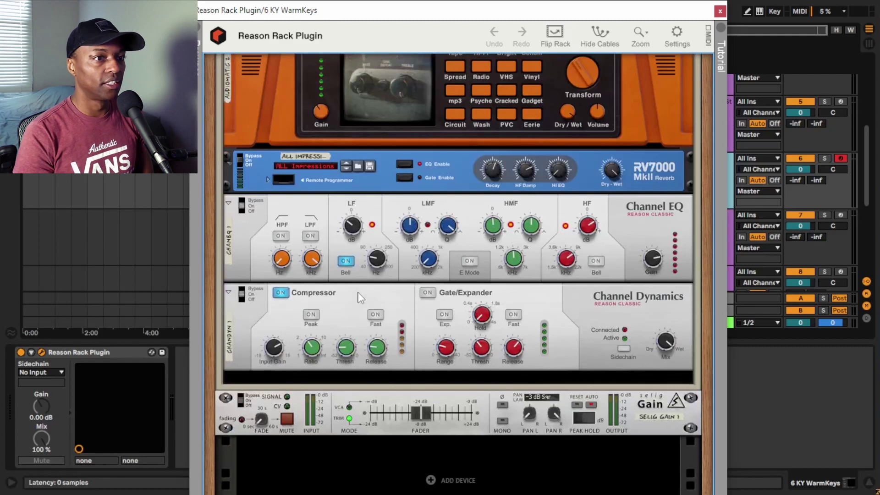
pyautogui.scroll(10, 358, 296)
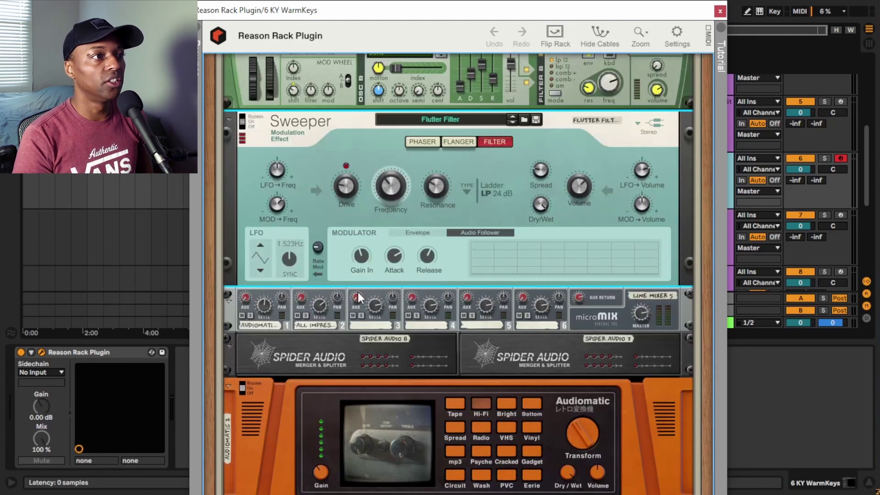
pyautogui.scroll(2, 358, 297)
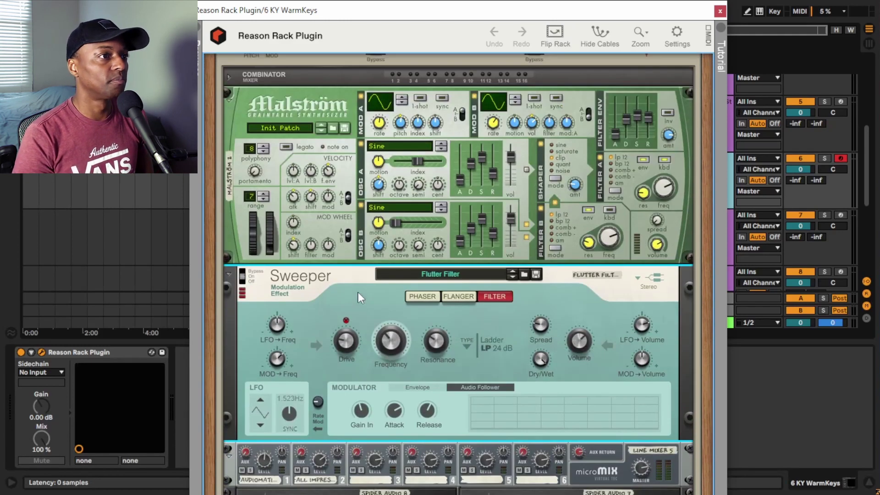
pyautogui.scroll(1, 359, 297)
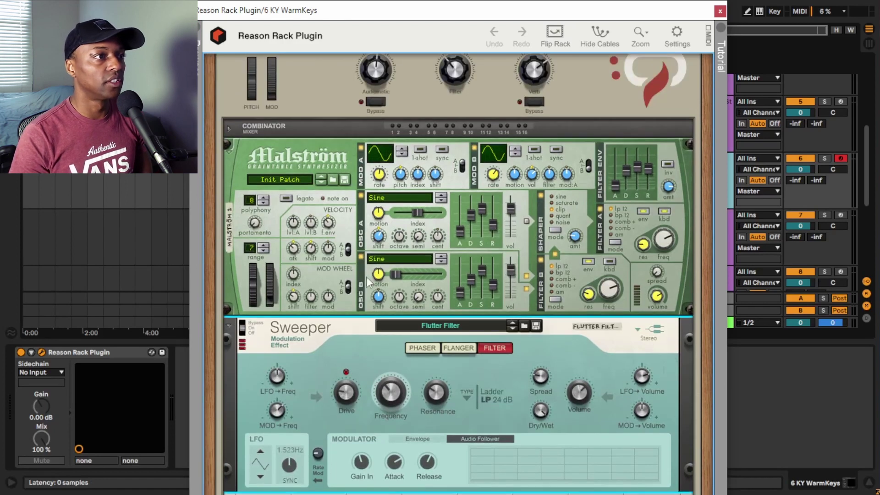
# Audition the Audiomatic and Filter knobs on the KY Warm Keys Combinator
pyautogui.scroll(1, 367, 282)
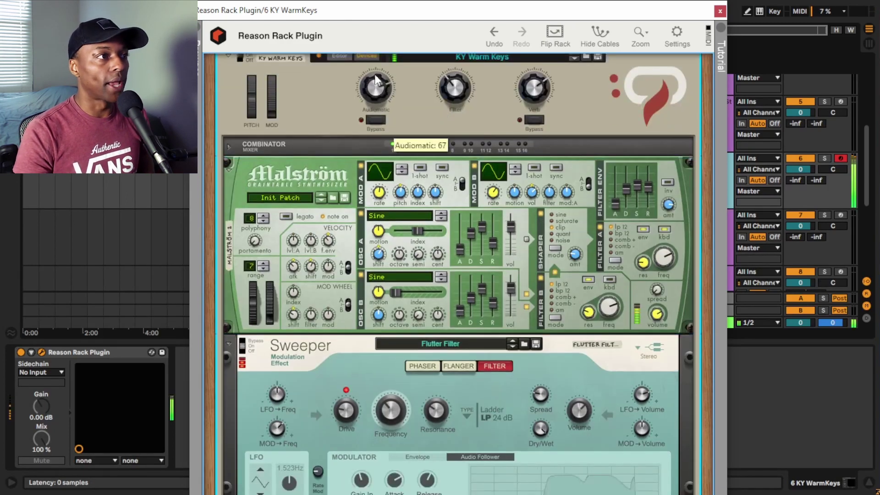
pyautogui.moveTo(376, 81); pyautogui.dragTo(399, 94)
pyautogui.moveTo(458, 118)
pyautogui.mouseDown()
pyautogui.moveTo(458, 41)
pyautogui.moveTo(450, 115)
pyautogui.mouseUp()
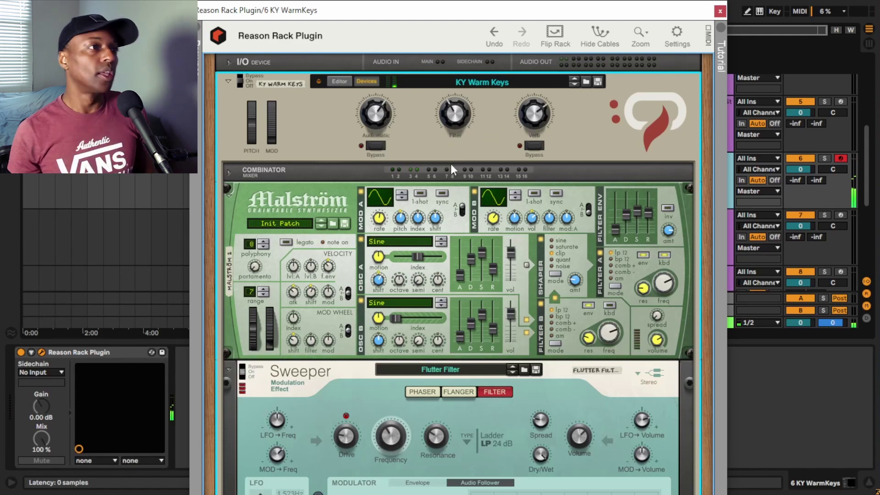
# Fold and hide the KY Warm Keys devices and check the patch's sound in mono with Selig Gain
pyautogui.keyDown('alt'); pyautogui.click(227, 194); pyautogui.keyUp('alt')
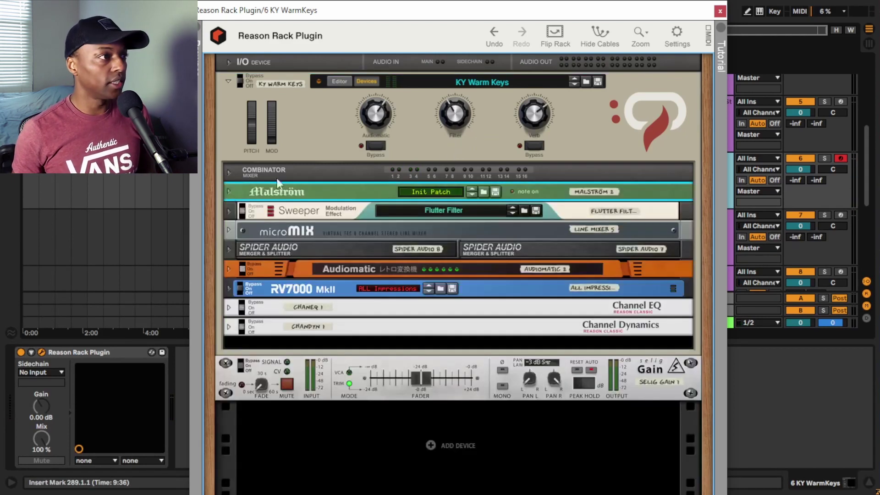
pyautogui.click(364, 83)
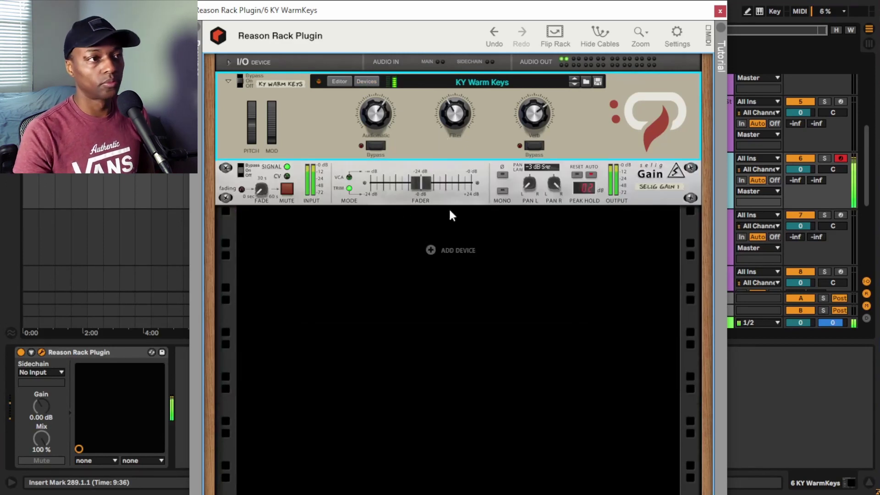
pyautogui.click(501, 190)
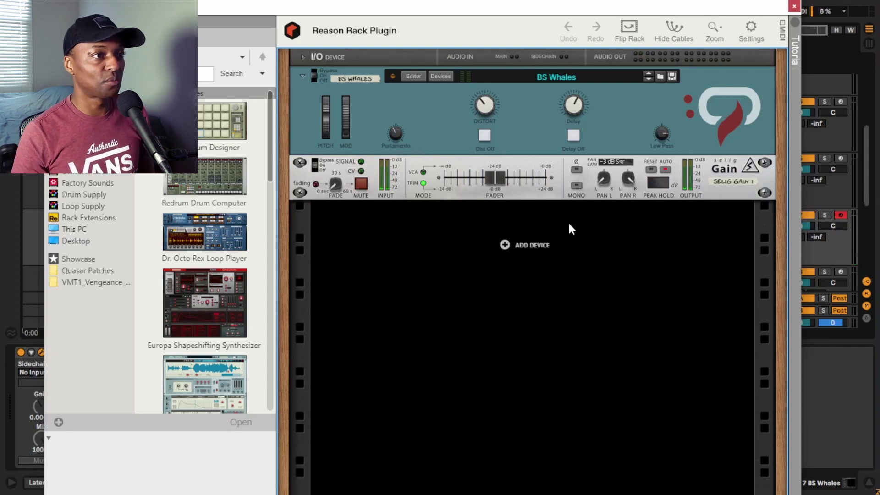
# Show the devices inside the BS Whales Combinator and unfold them all
pyautogui.click(439, 77)
pyautogui.scroll(-3, 357, 264)
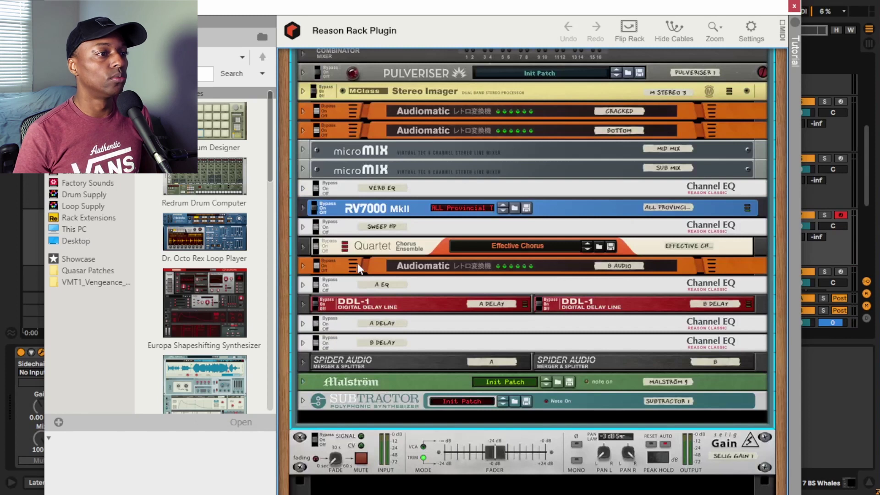
pyautogui.click(311, 108)
pyautogui.keyDown('alt'); pyautogui.click(303, 111); pyautogui.keyUp('alt')
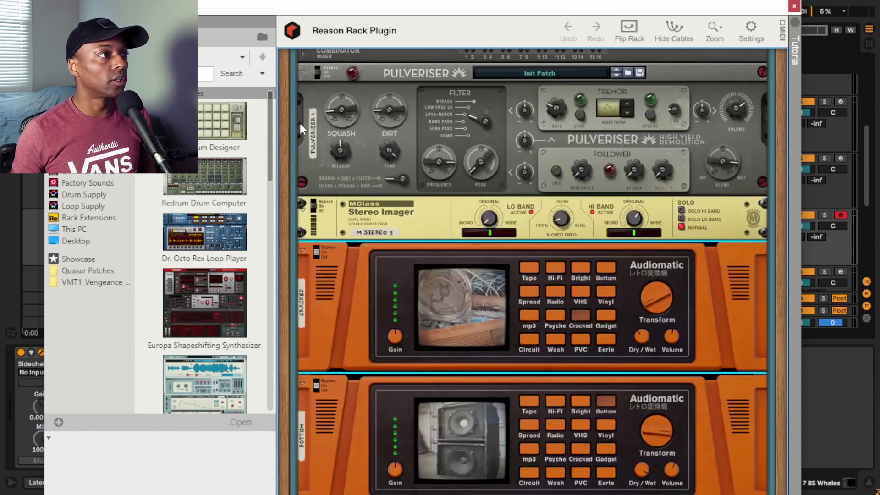
# Examine the front settings of the BS Whales devices from the Pulveriser down to the Malström and Subtractor
pyautogui.scroll(-10, 370, 180)
pyautogui.scroll(9, 368, 177)
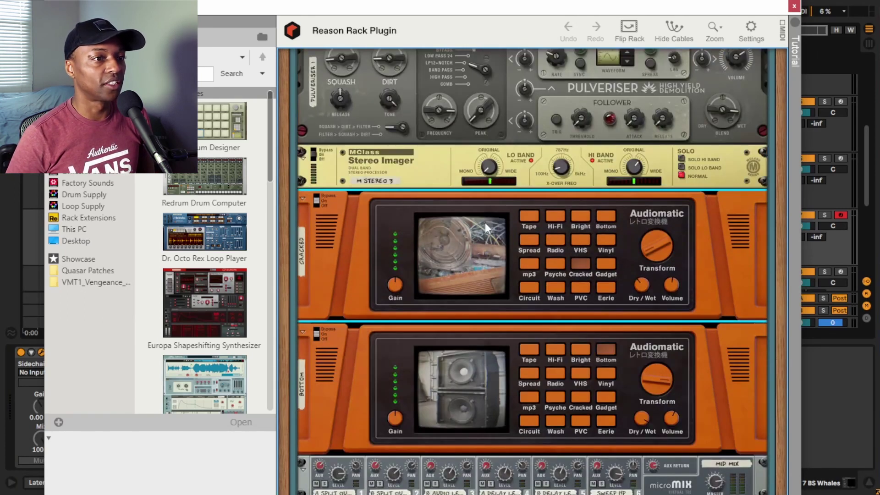
pyautogui.scroll(-8, 475, 204)
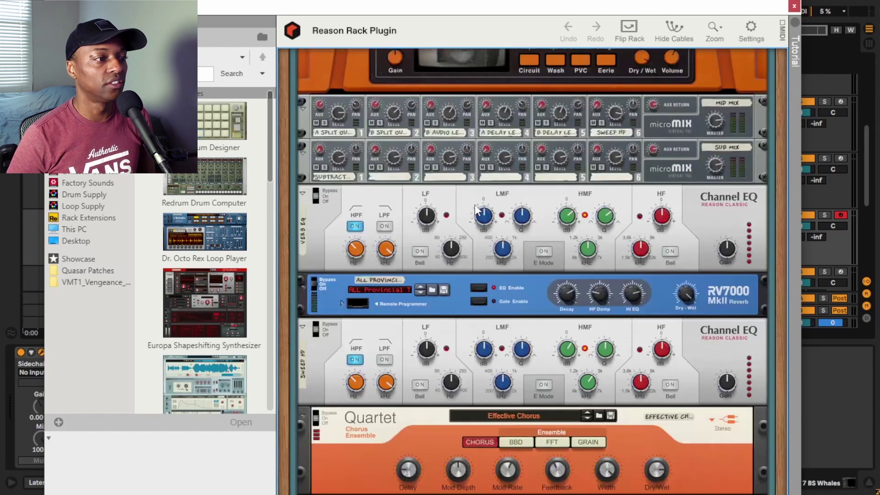
pyautogui.scroll(-10, 474, 209)
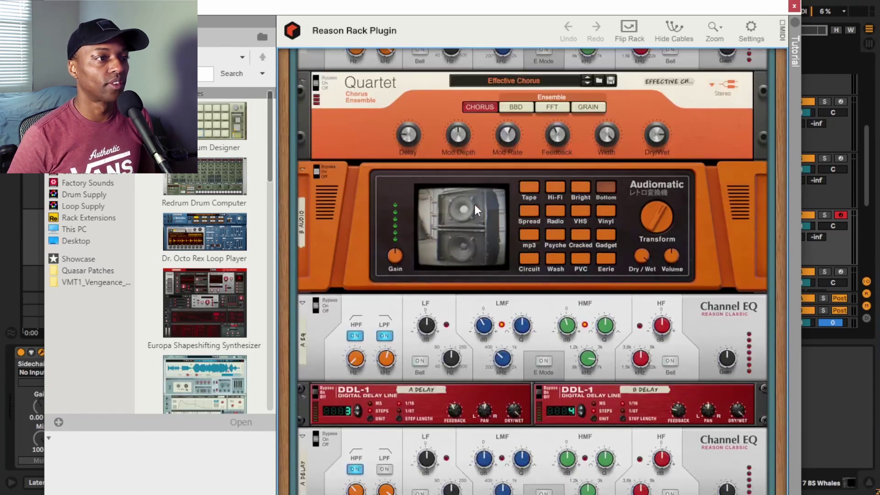
pyautogui.scroll(-8, 474, 204)
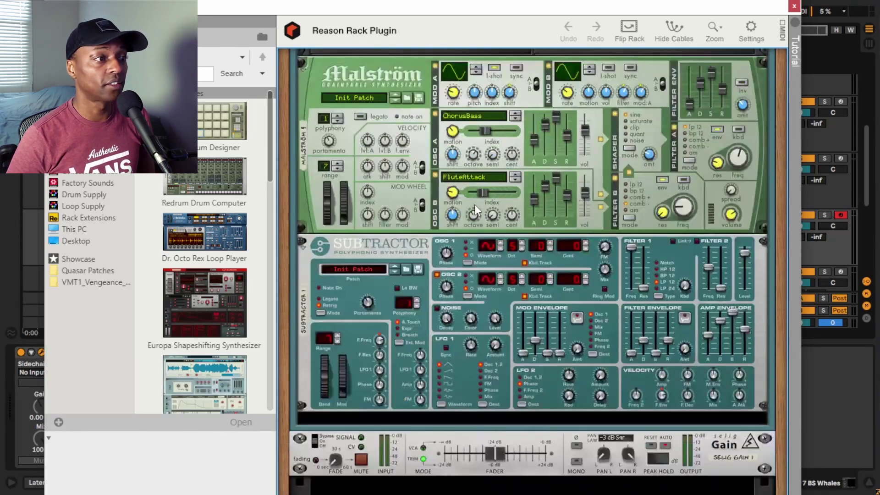
pyautogui.click(374, 251)
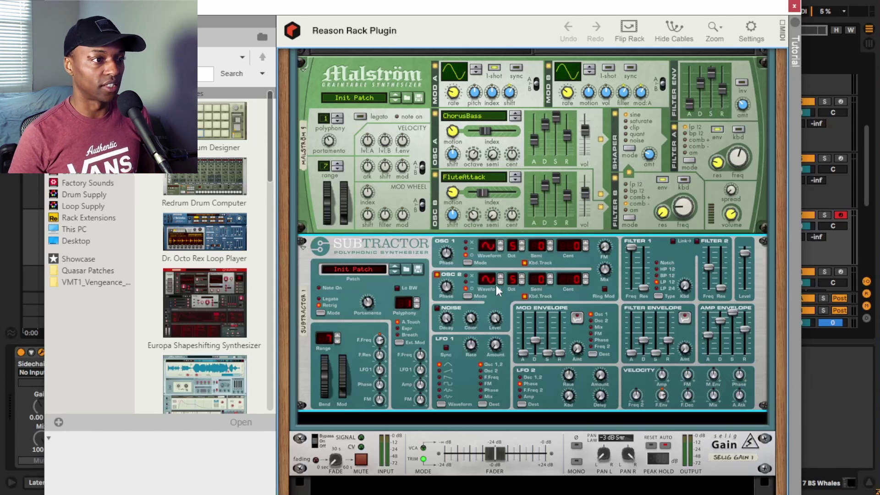
pyautogui.scroll(2, 480, 301)
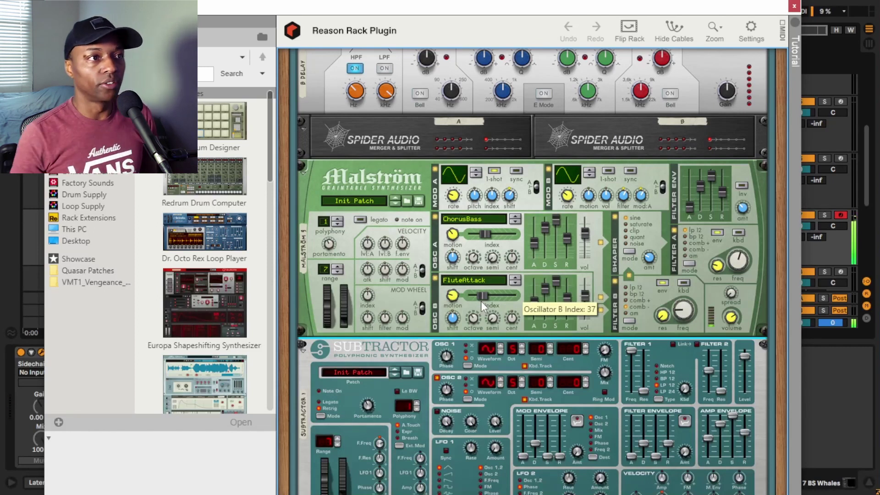
# Lower the DISTORT knob on the BS Whales Combinator and audition its Low Pass control
pyautogui.scroll(5, 480, 301)
pyautogui.scroll(10, 480, 301)
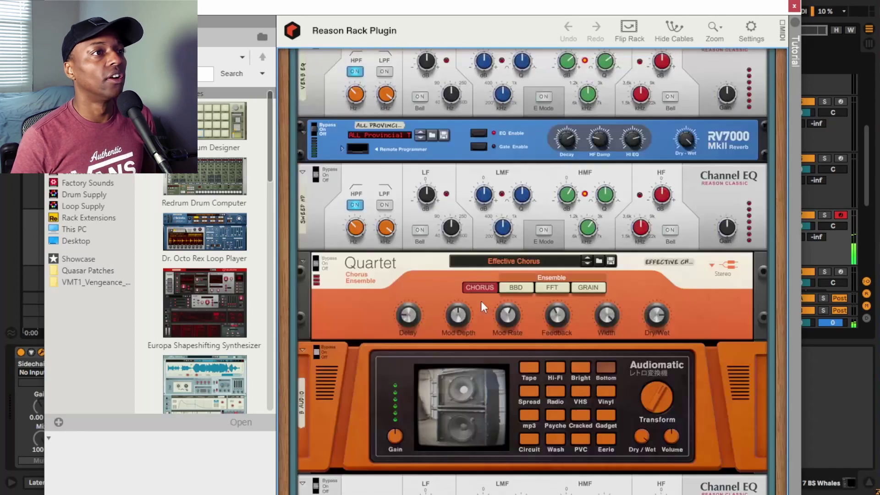
pyautogui.moveTo(479, 108)
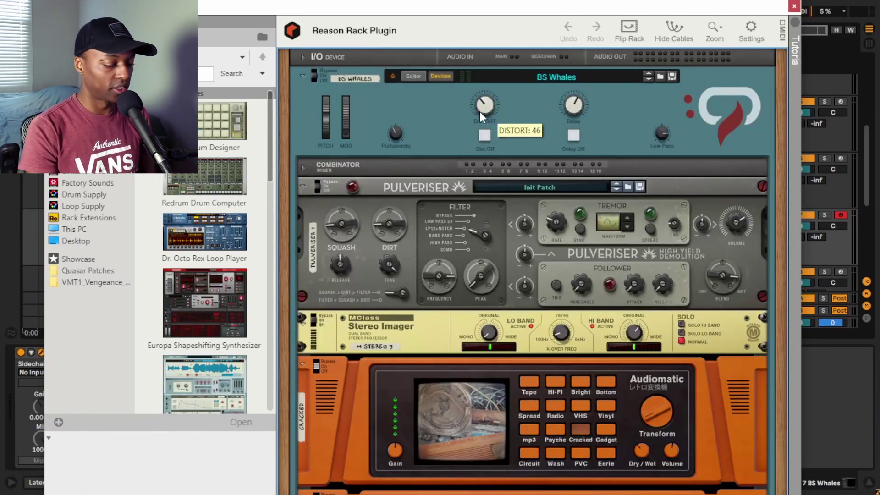
pyautogui.moveTo(482, 107); pyautogui.dragTo(498, 132)
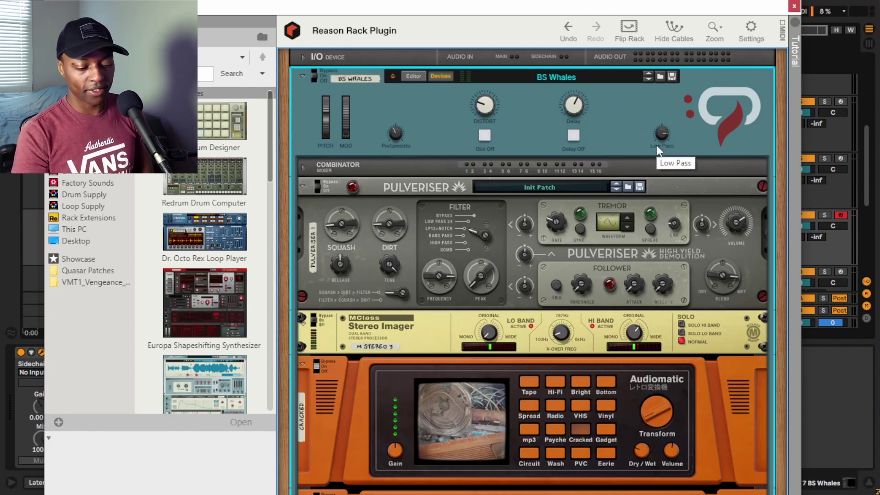
pyautogui.moveTo(657, 135)
pyautogui.mouseDown()
pyautogui.moveTo(664, 180)
pyautogui.moveTo(661, 130)
pyautogui.mouseUp()
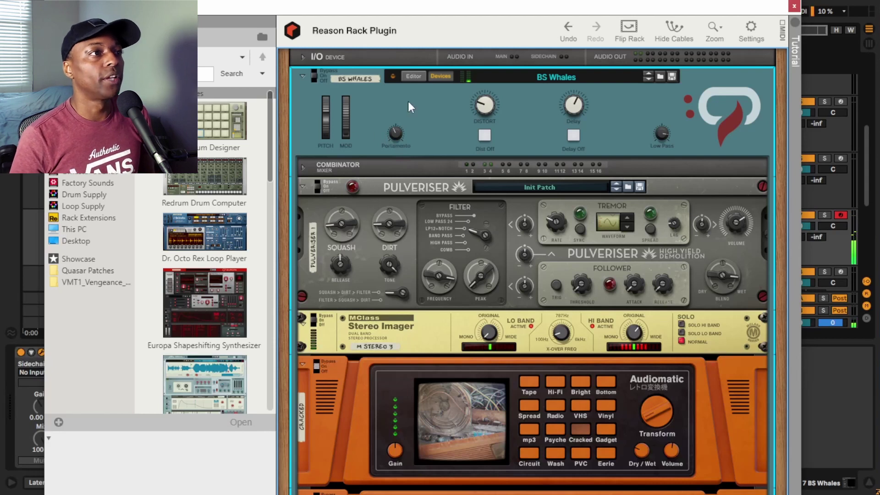
# Hide the BS Whales devices, check the patch in mono with Selig Gain, and close its plugin window
pyautogui.click(439, 76)
pyautogui.click(441, 78)
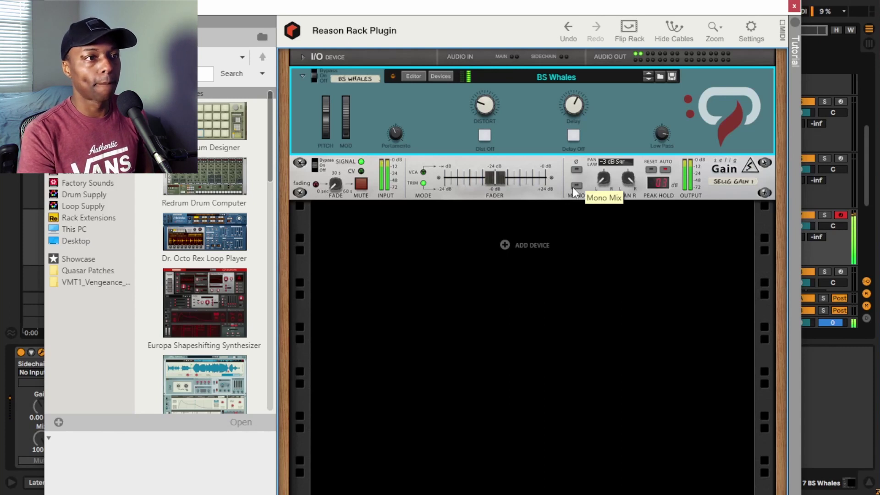
pyautogui.click(574, 186)
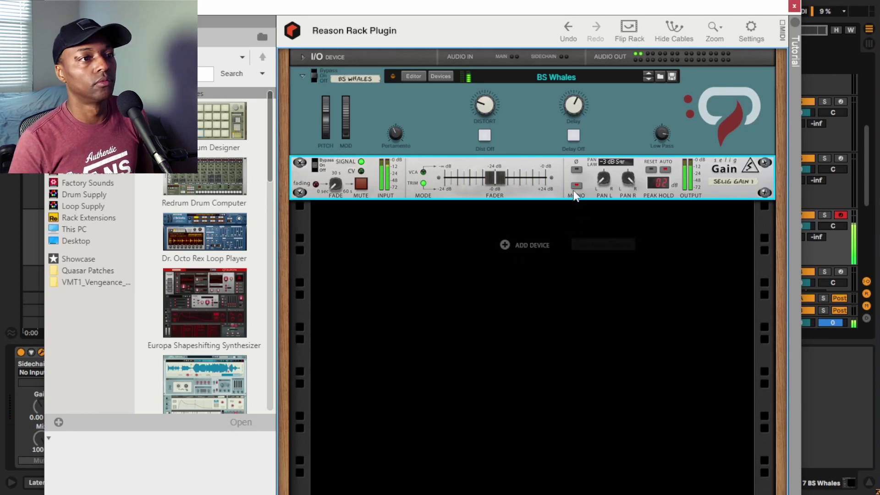
pyautogui.click(794, 6)
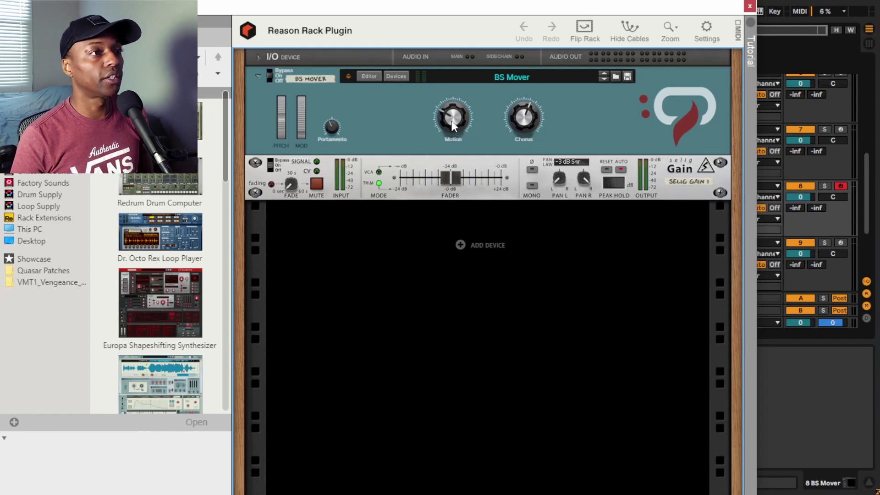
# Audition the BS Mover Motion knob by raising it to 49 and 83, then lowering it again
pyautogui.moveTo(452, 122); pyautogui.dragTo(464, 94)
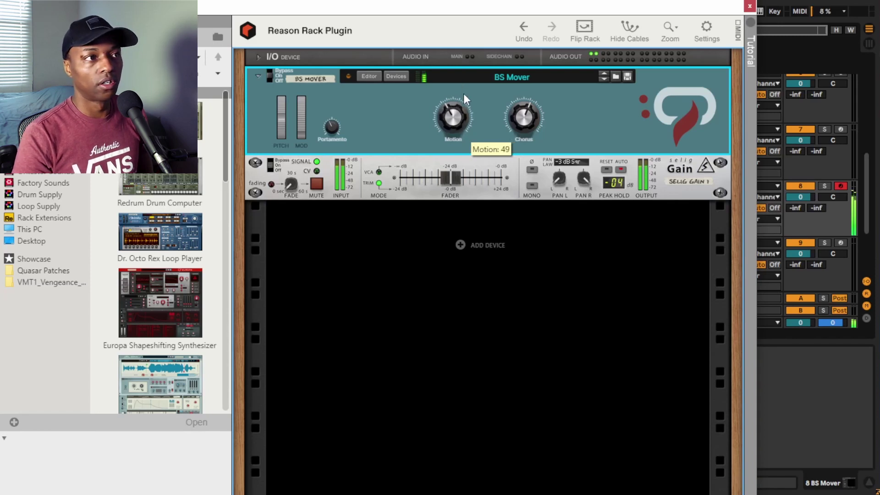
pyautogui.moveTo(463, 93); pyautogui.dragTo(469, 49)
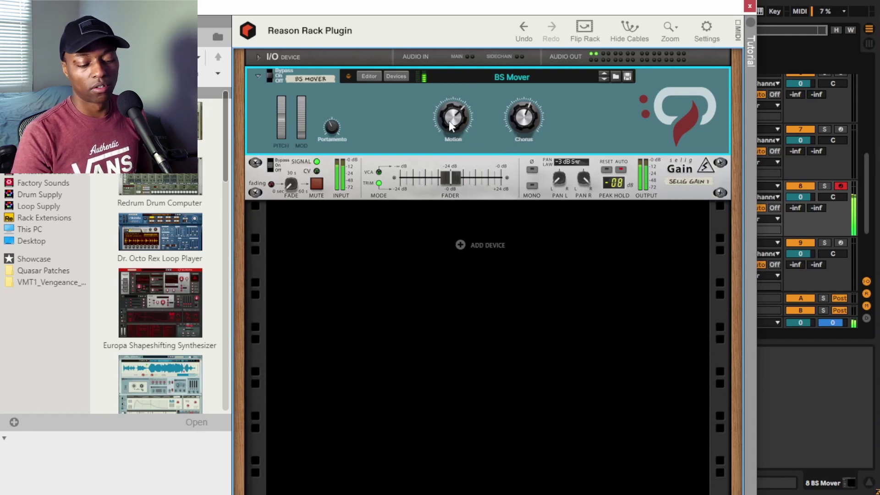
pyautogui.moveTo(449, 120)
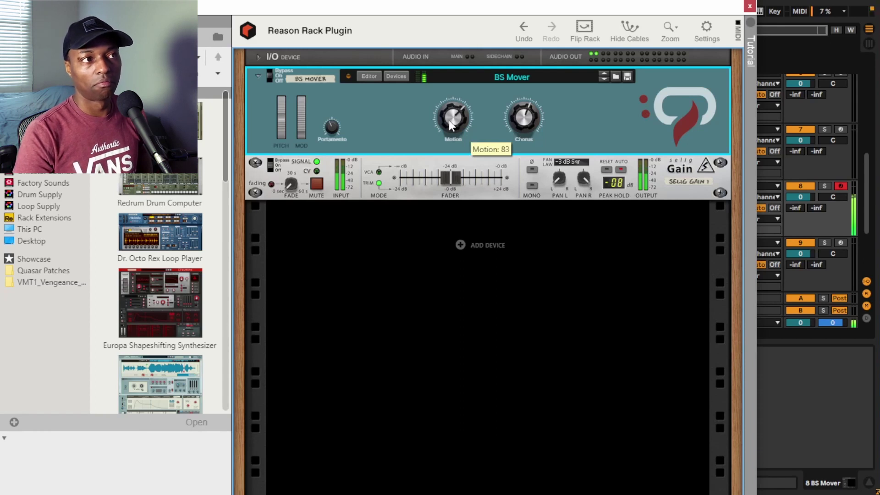
pyautogui.moveTo(449, 120); pyautogui.dragTo(468, 184)
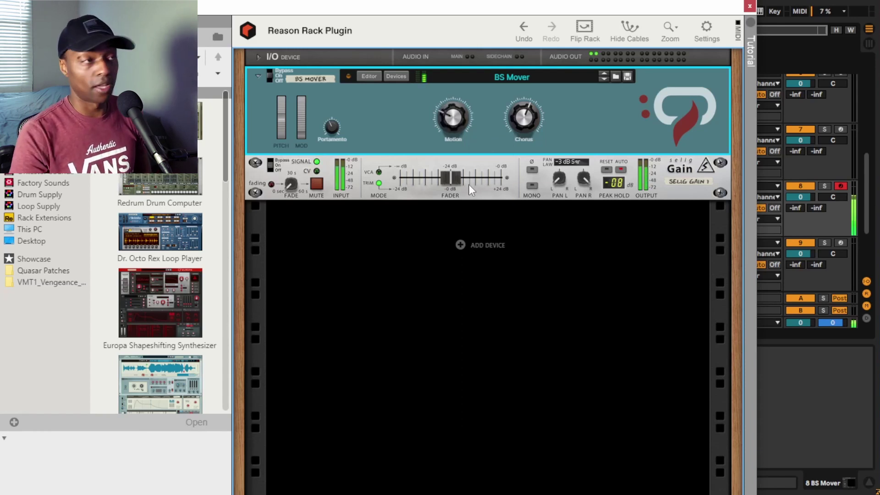
pyautogui.moveTo(460, 117)
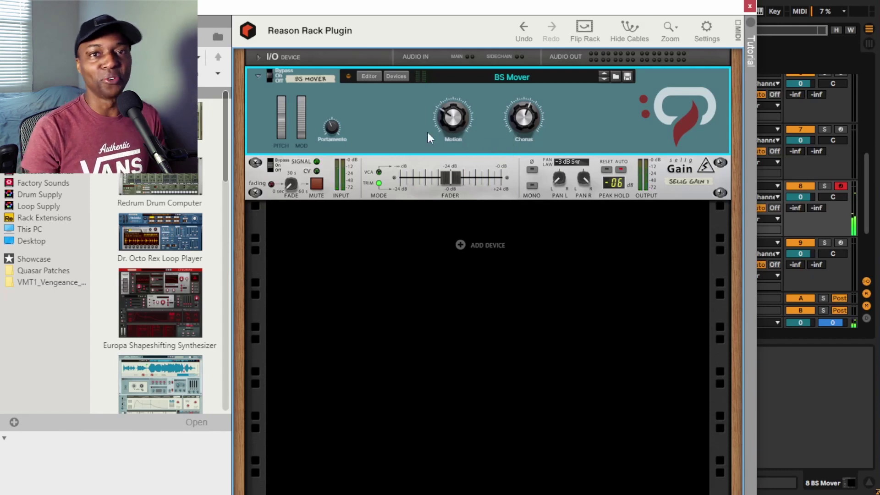
# Set the BS Mover Motion knob to 34 and examine its expanded internal devices from the Pulveriser down to Thor
pyautogui.moveTo(440, 116)
pyautogui.mouseDown()
pyautogui.moveTo(462, 21)
pyautogui.moveTo(444, 120)
pyautogui.moveTo(455, 117)
pyautogui.mouseUp()
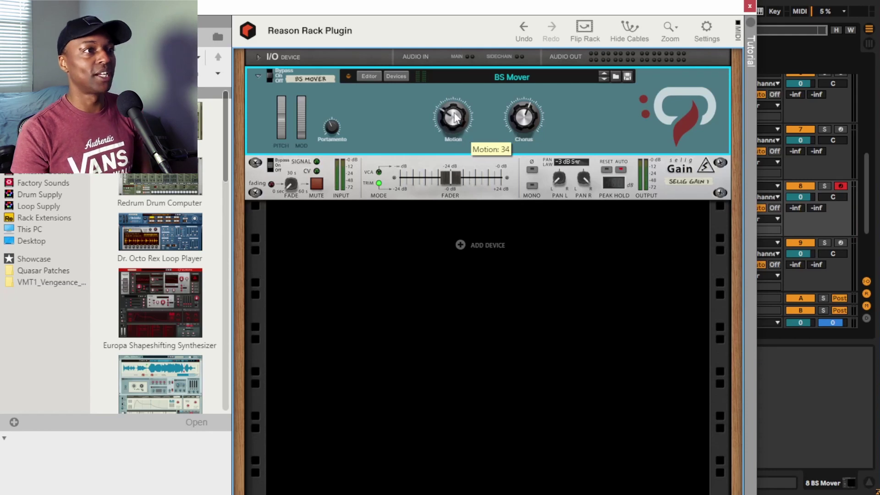
pyautogui.click(396, 77)
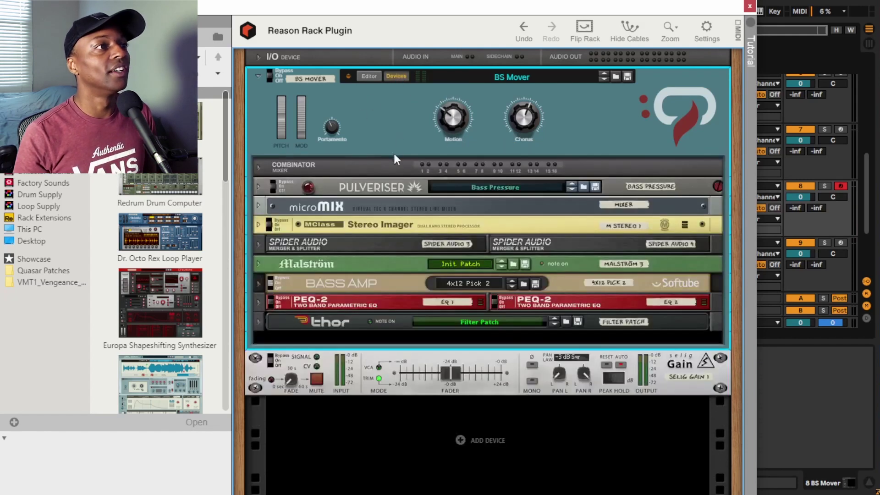
pyautogui.keyDown('alt'); pyautogui.click(259, 223); pyautogui.keyUp('alt')
pyautogui.scroll(-3, 339, 236)
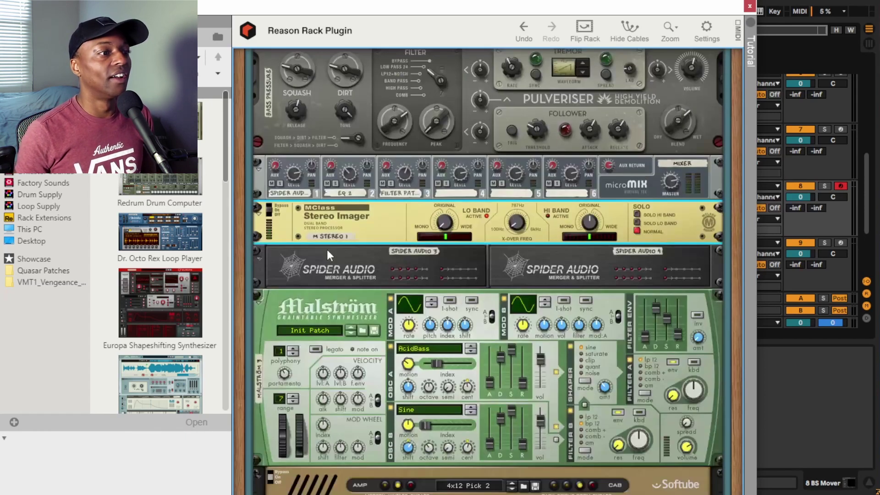
pyautogui.scroll(-5, 327, 254)
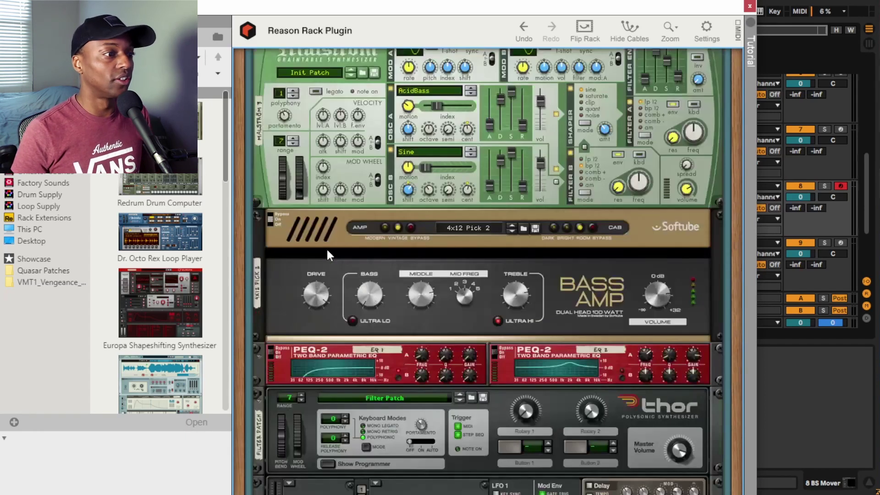
pyautogui.scroll(3, 327, 252)
pyautogui.scroll(-6, 328, 251)
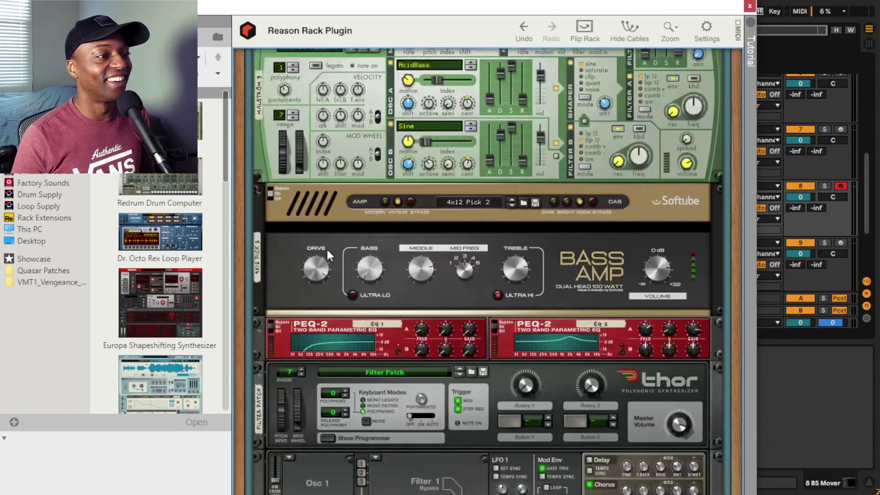
pyautogui.scroll(-4, 327, 250)
pyautogui.scroll(3, 451, 157)
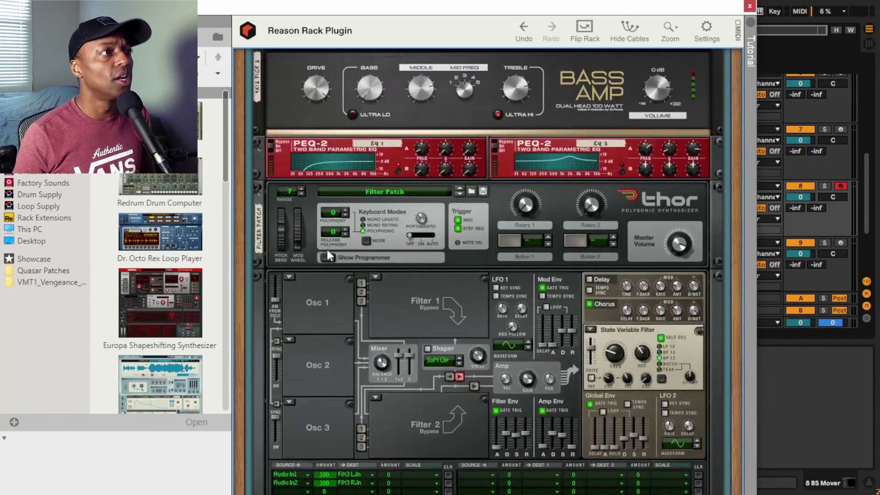
# Inspect the rear cabling, State Variable Filter and audio-input modulation routing of the Thor device in BS Mover
pyautogui.click(552, 218)
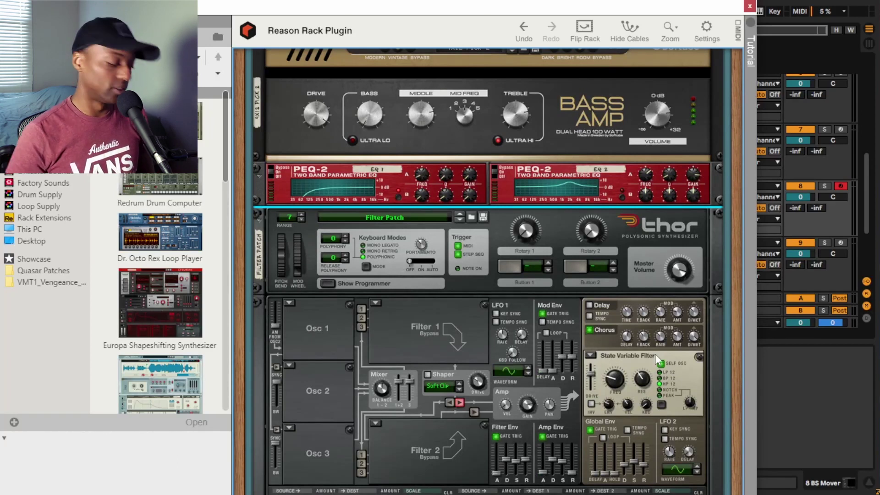
pyautogui.press('Tab')
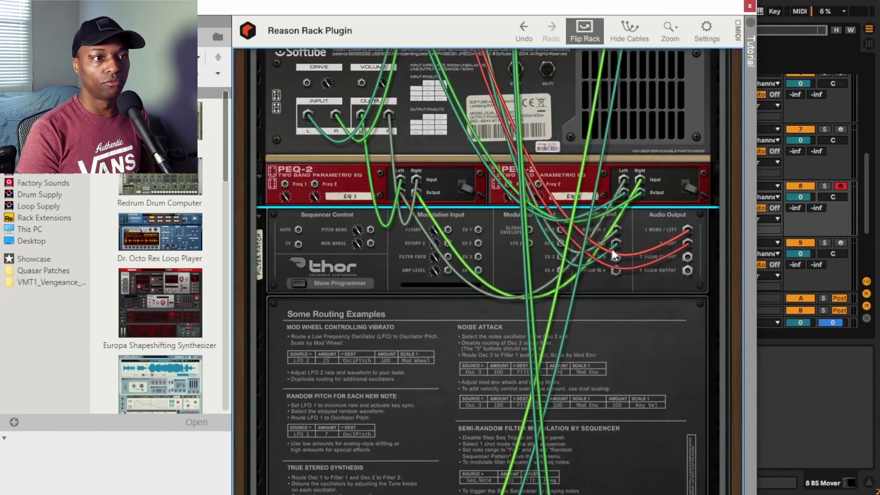
pyautogui.press('Tab')
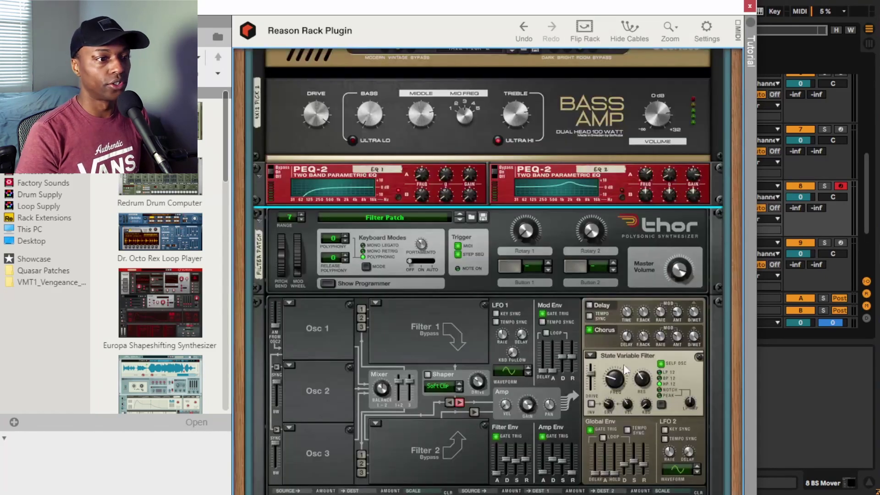
pyautogui.scroll(-4, 612, 320)
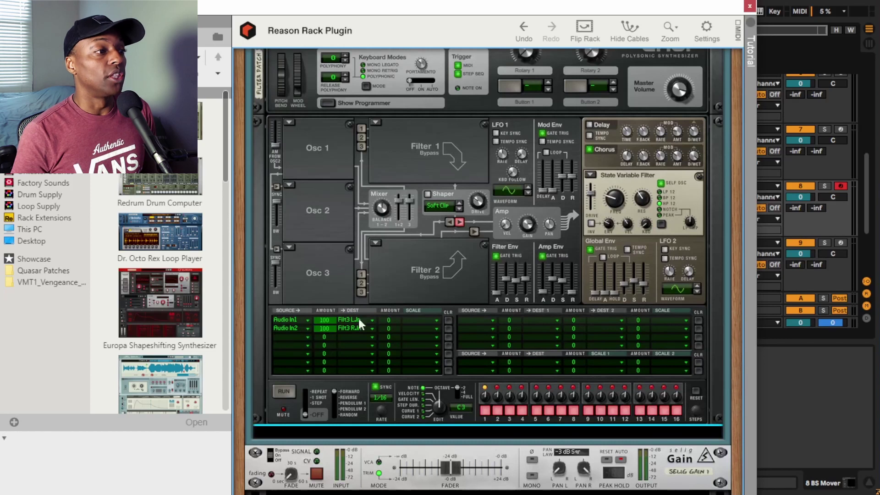
pyautogui.scroll(5, 326, 328)
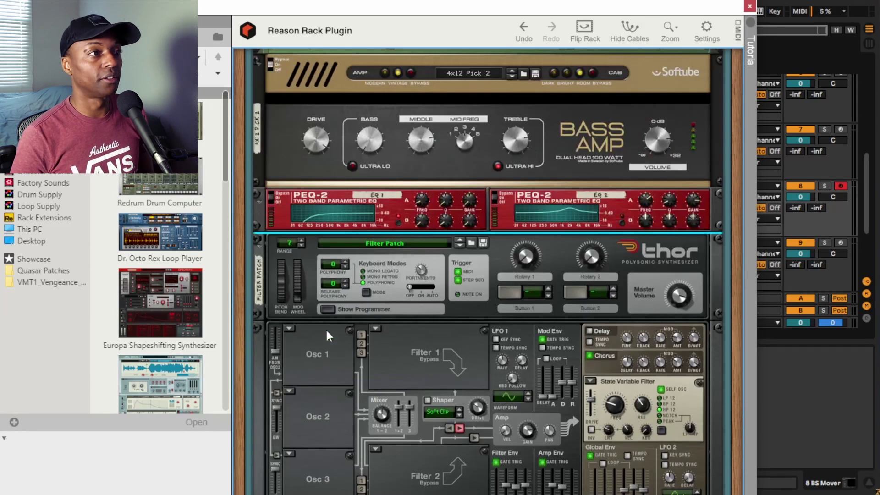
pyautogui.scroll(3, 377, 259)
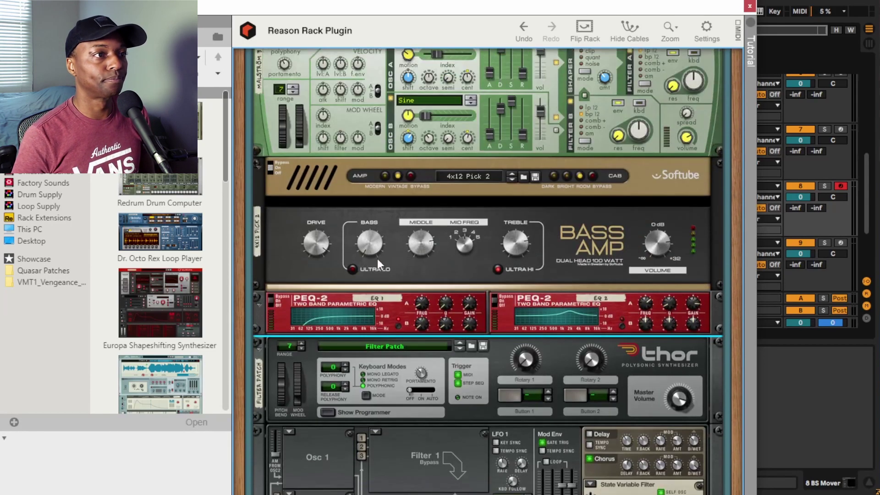
pyautogui.scroll(12, 315, 325)
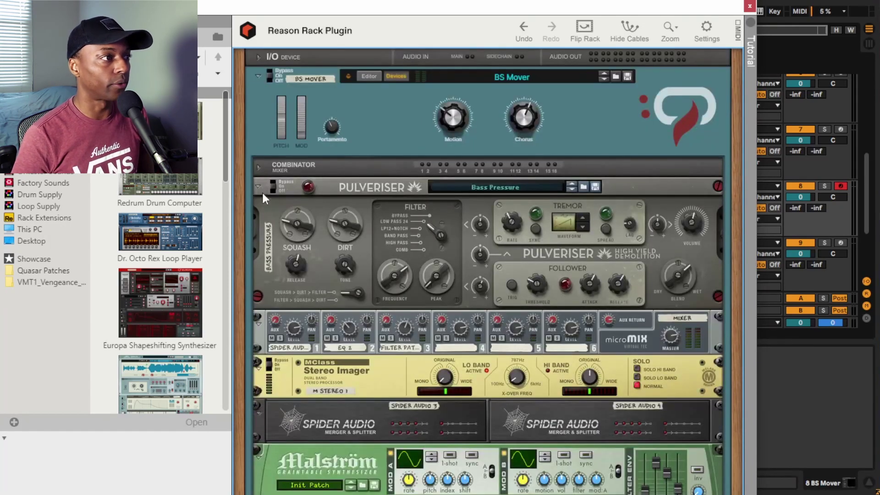
# Hide the BS Mover devices, check the patch in mono with Selig Gain, and close its plugin window
pyautogui.click(260, 184)
pyautogui.press('Delete')
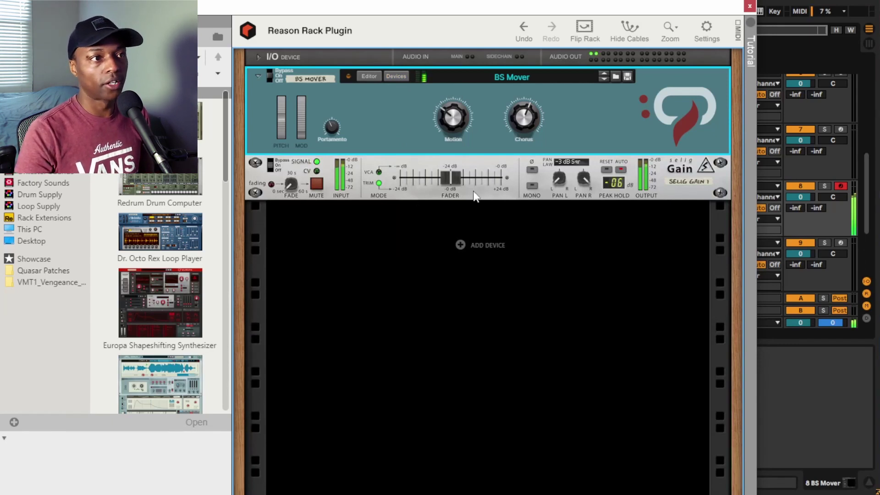
pyautogui.click(531, 185)
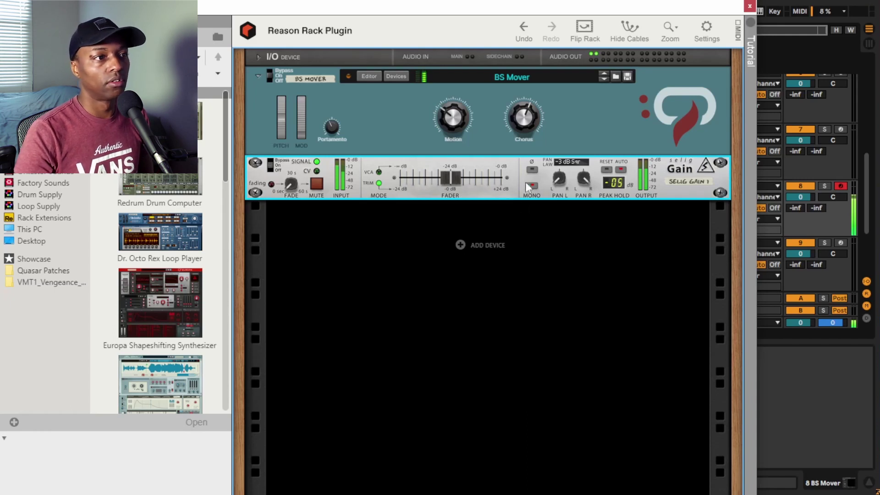
pyautogui.click(532, 186)
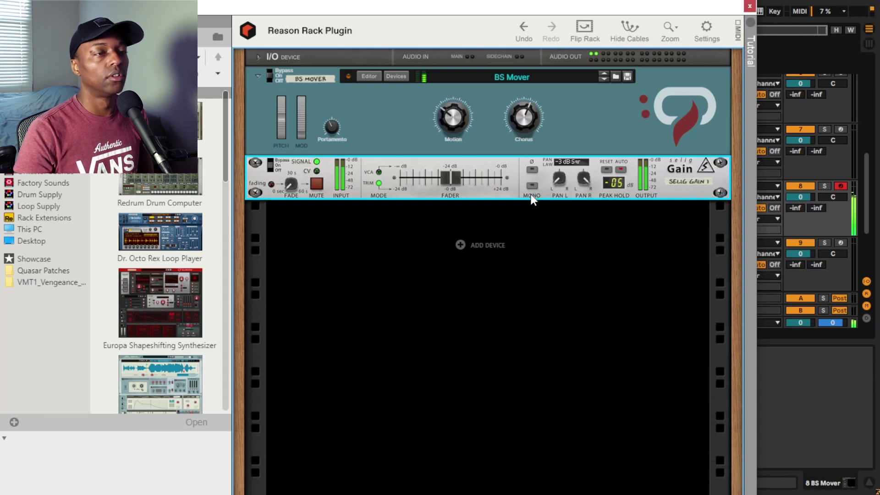
pyautogui.click(750, 5)
# Arm the 9 BS Dirty FM track and open its Reason Rack Plugin window
pyautogui.scroll(-3, 694, 220)
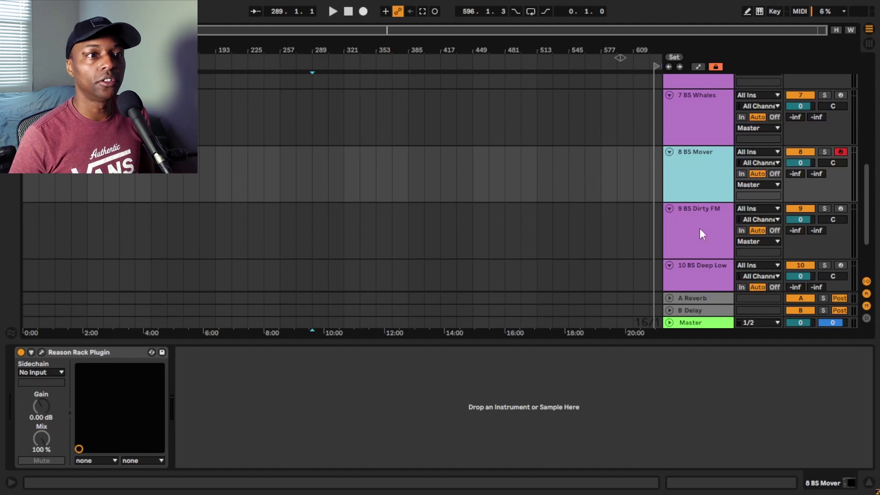
pyautogui.click(699, 229)
pyautogui.click(841, 208)
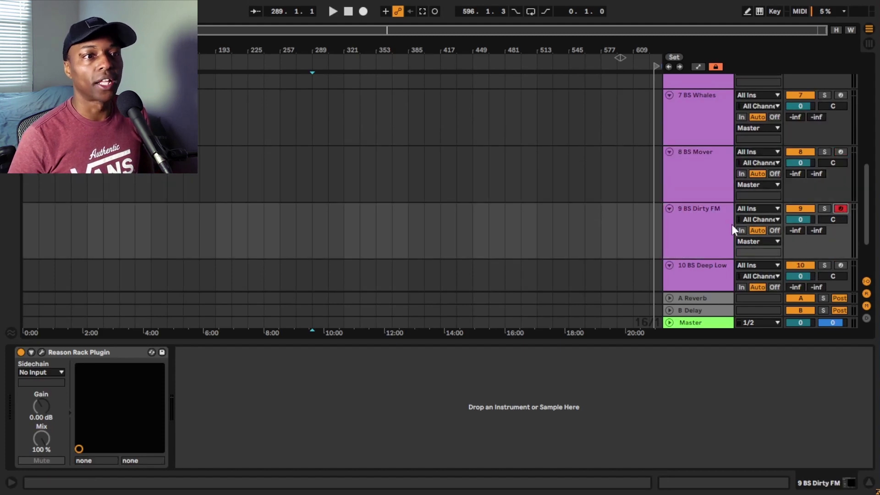
pyautogui.click(708, 233)
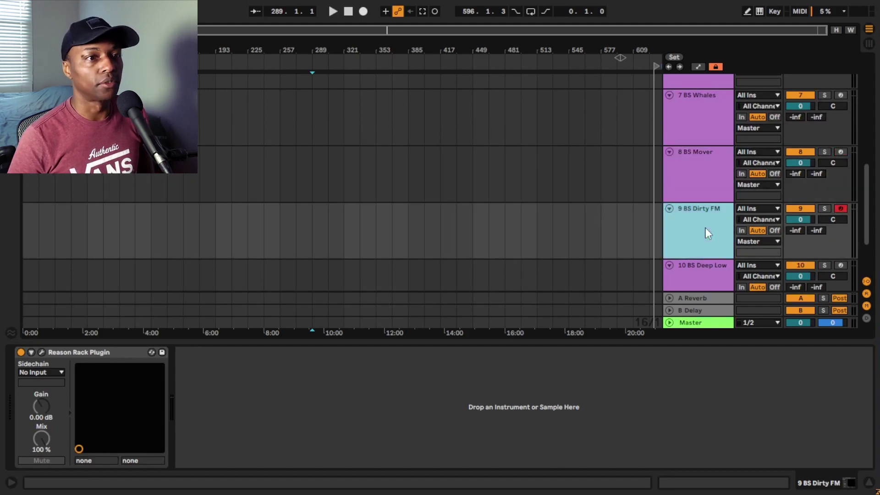
pyautogui.click(40, 352)
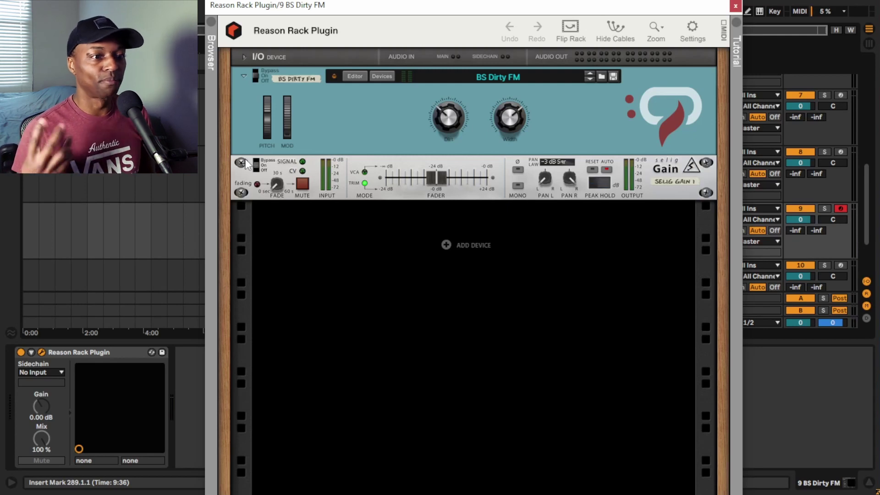
# Show and expand the BS Dirty FM devices and examine them from the microMIX down to the two Malströms
pyautogui.click(374, 79)
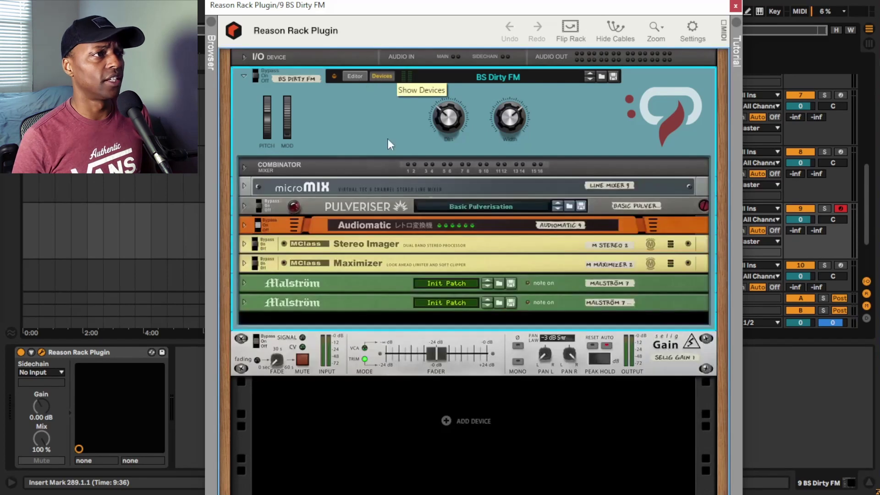
pyautogui.keyDown('alt'); pyautogui.click(243, 284); pyautogui.keyUp('alt')
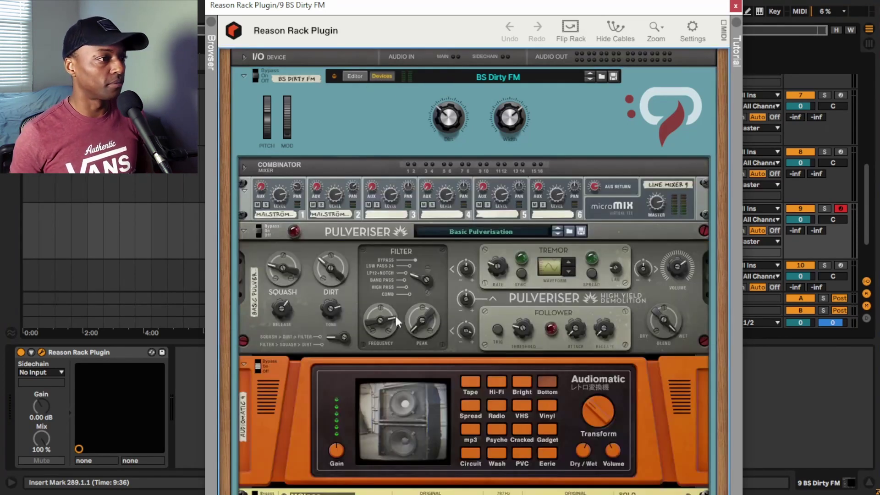
pyautogui.scroll(-15, 416, 315)
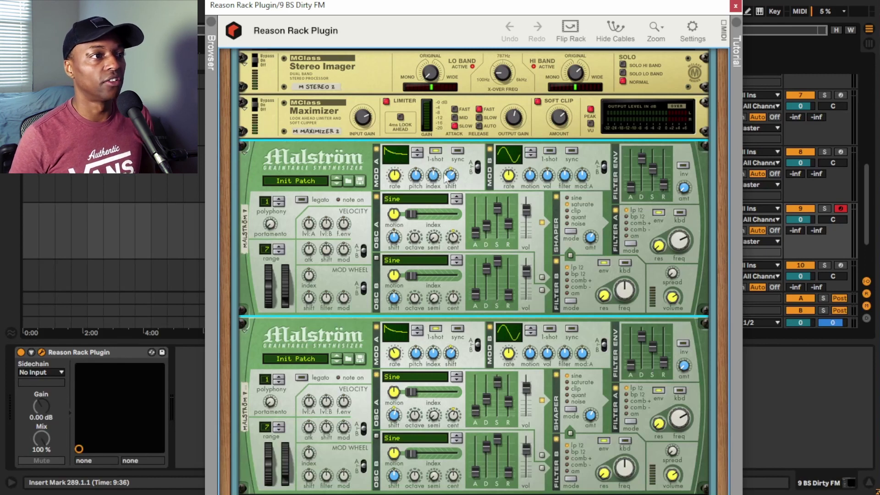
# Audition BS Dirty FM with Modulator A switched off on both Malströms, and switch both modulators back on
pyautogui.click(377, 149)
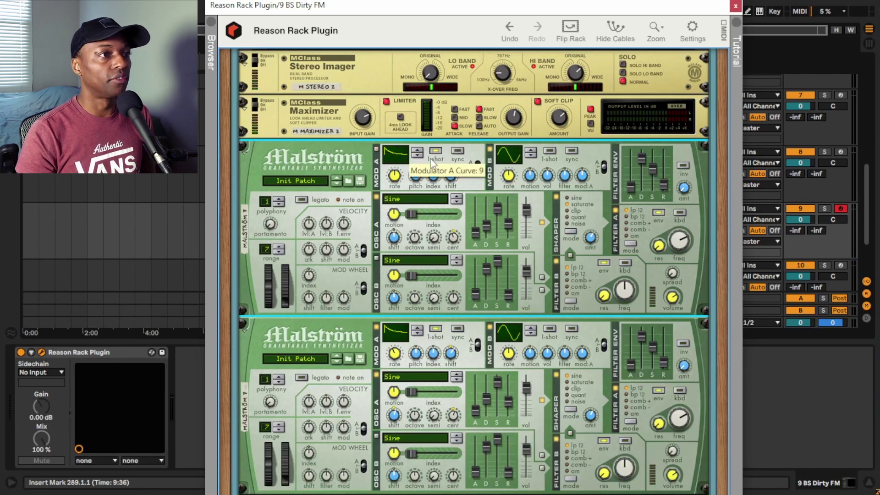
pyautogui.click(376, 328)
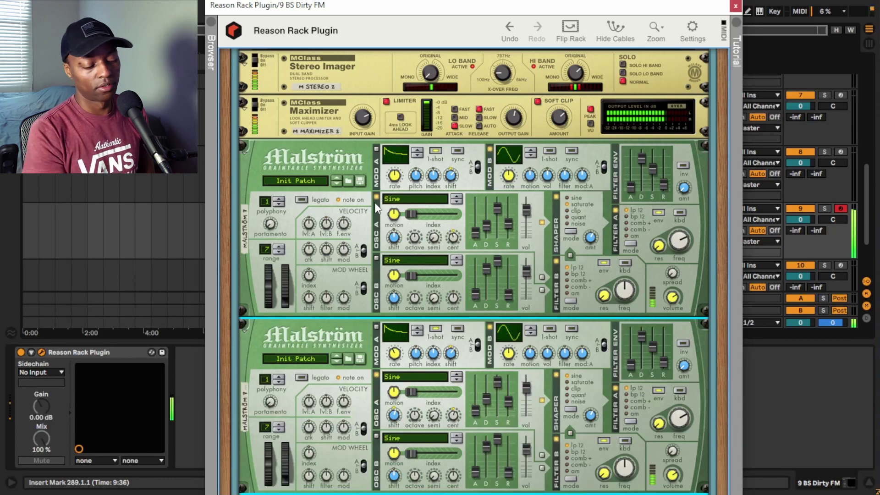
pyautogui.click(376, 151)
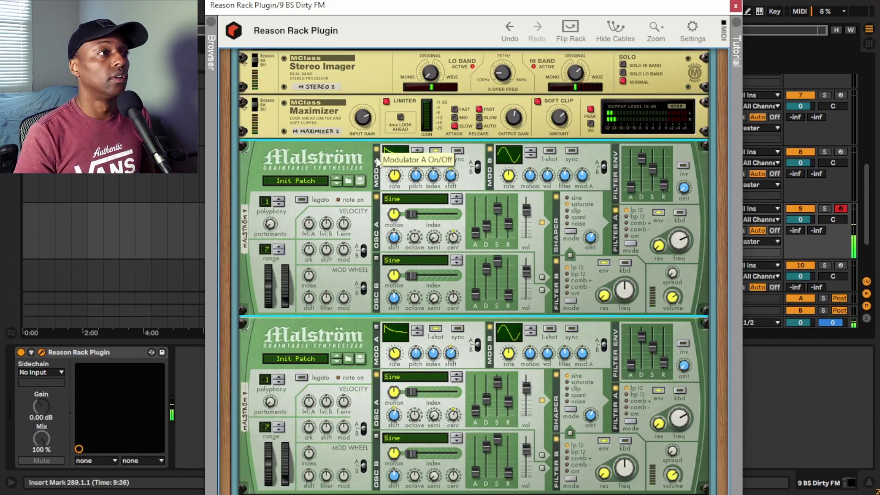
pyautogui.click(376, 328)
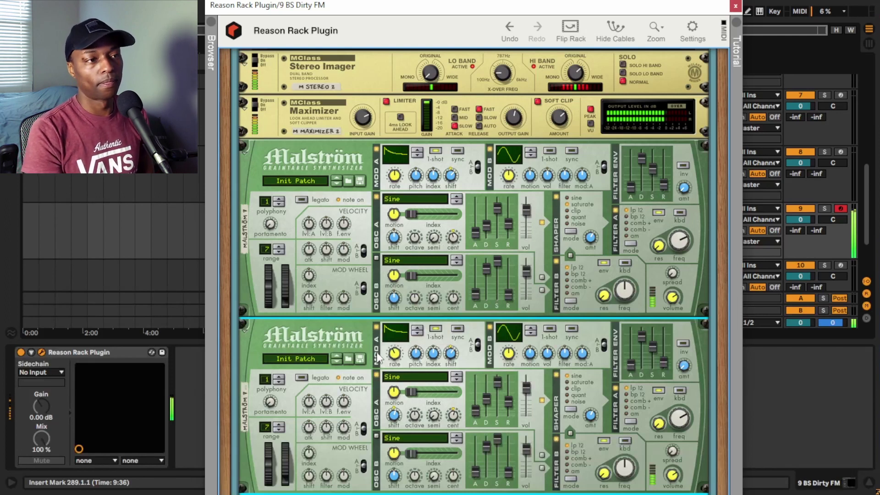
# Hide the BS Dirty FM devices and check the patch in mono with Selig Gain
pyautogui.scroll(10, 377, 357)
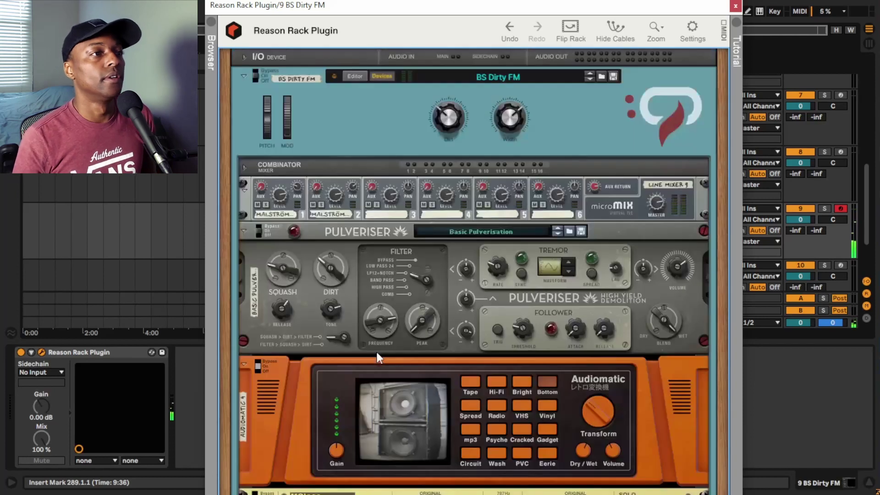
pyautogui.scroll(-8, 376, 357)
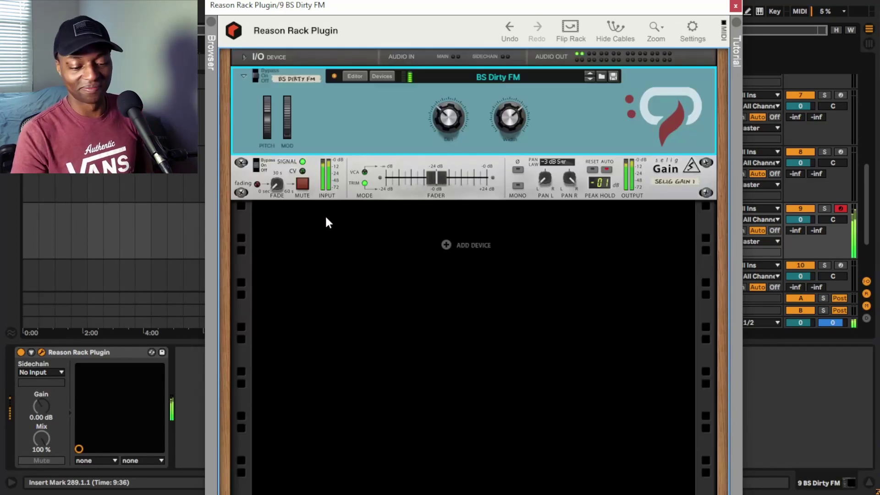
pyautogui.click(517, 185)
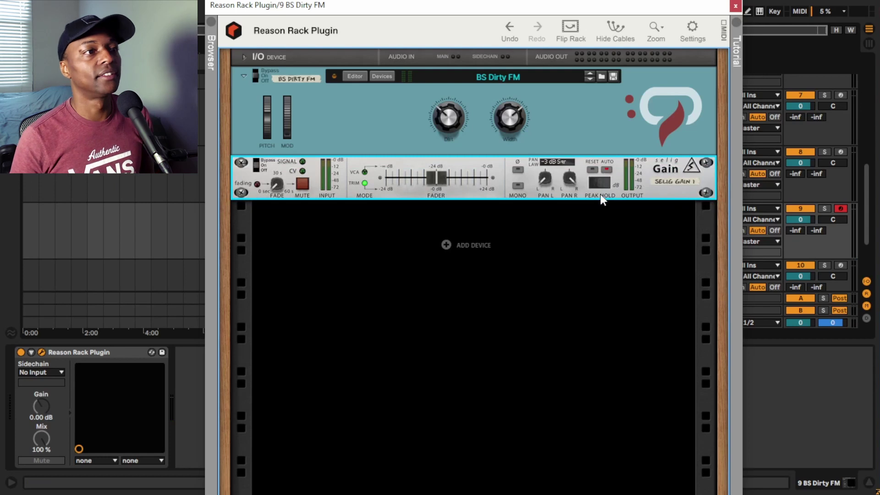
pyautogui.click(648, 97)
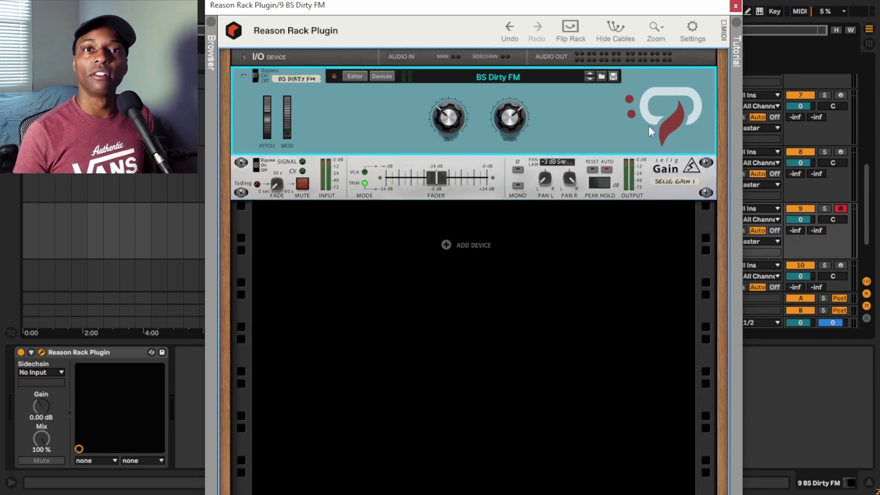
pyautogui.click(659, 173)
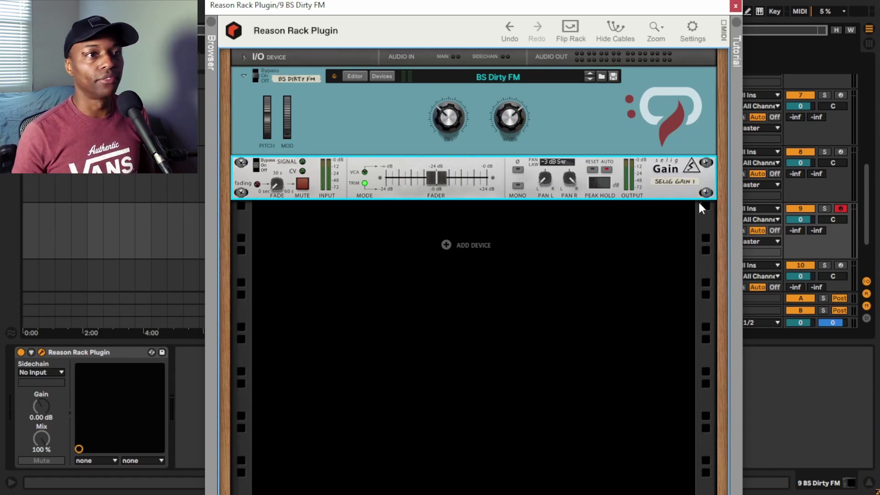
# Open the rack of the armed 10 BS Deep Low track and raise its Dirt knob to 103
pyautogui.click(840, 205)
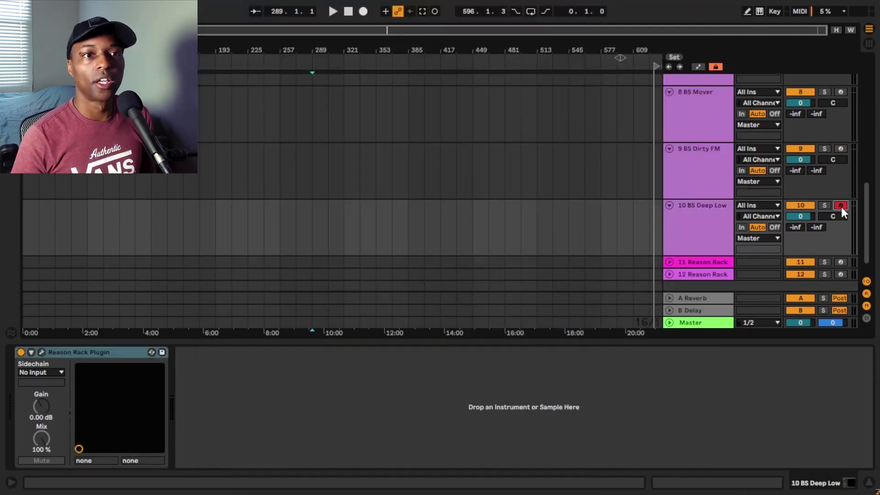
pyautogui.click(708, 220)
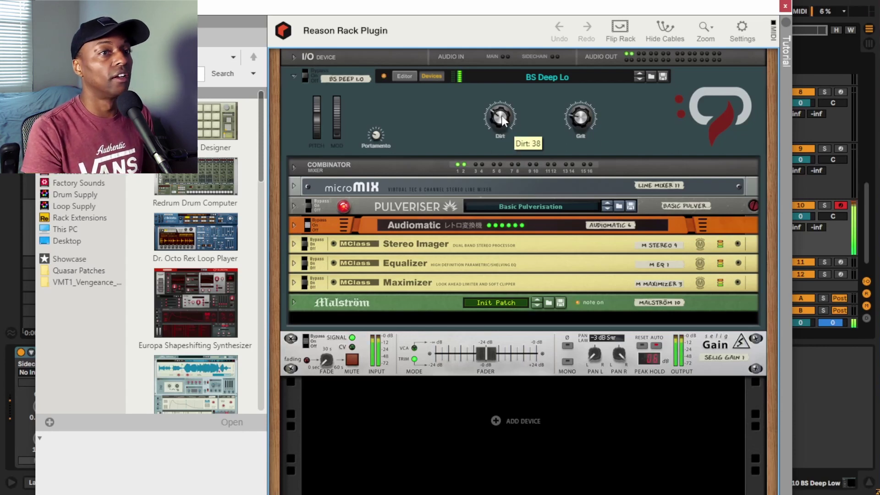
pyautogui.moveTo(501, 116); pyautogui.dragTo(522, 31)
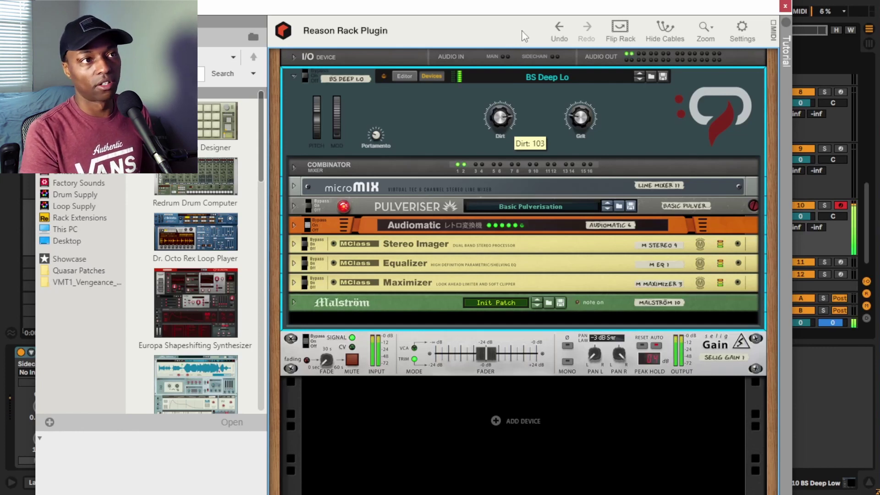
# Audition the Dirt and Grit knobs of the BS Deep Lo patch while notes play
pyautogui.moveTo(521, 30); pyautogui.dragTo(513, 83)
pyautogui.moveTo(573, 116); pyautogui.dragTo(560, 37)
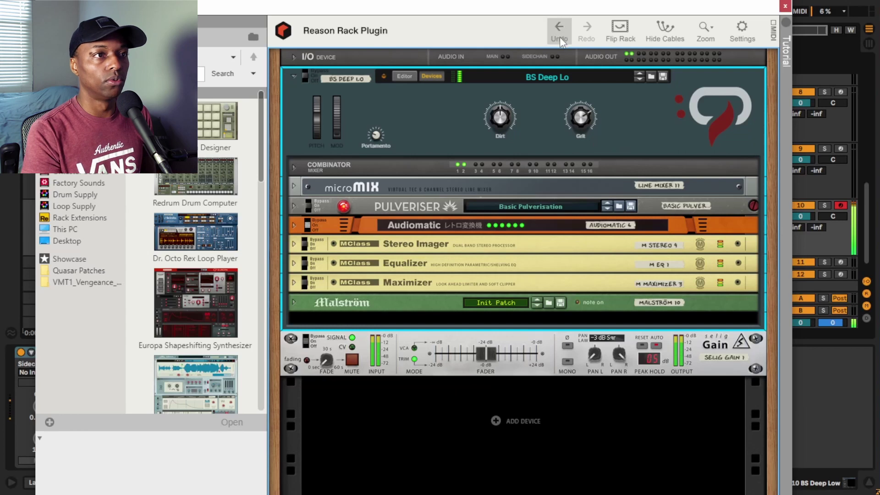
pyautogui.click(560, 43)
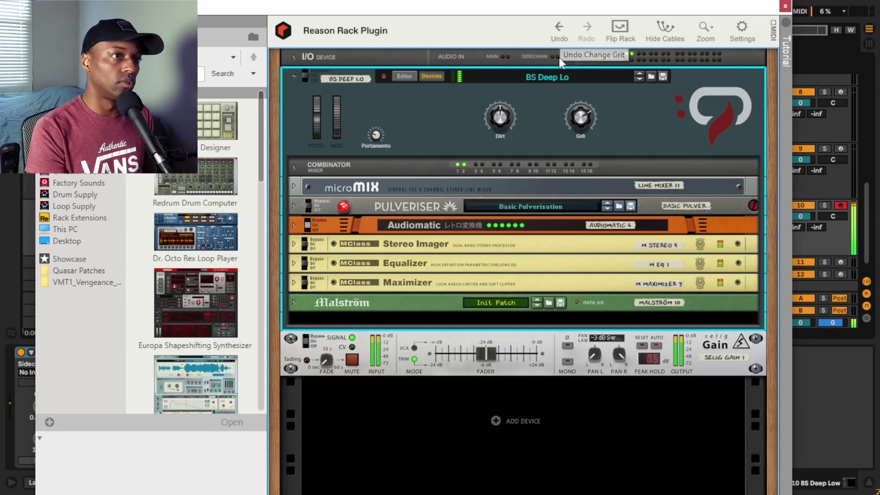
pyautogui.moveTo(574, 131)
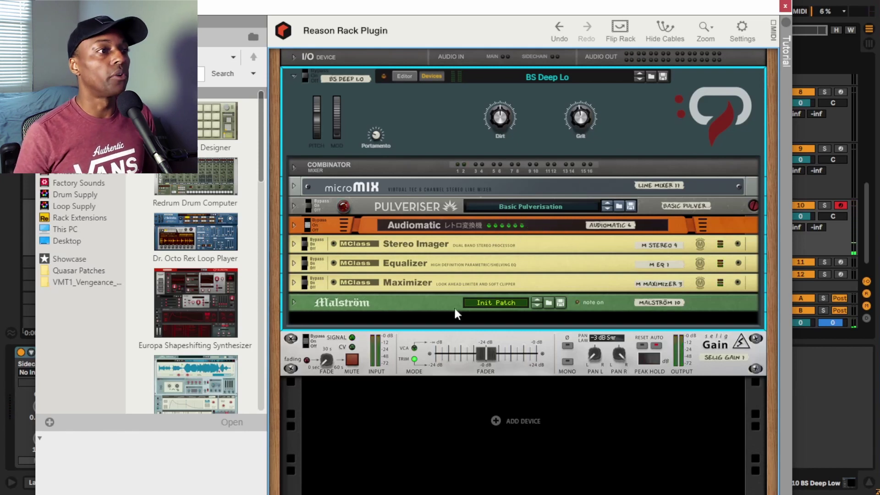
# Expand all BS Deep Lo devices and examine them from the Pulveriser and Audiomatic down to the Malström
pyautogui.keyDown('alt'); pyautogui.click(294, 244); pyautogui.keyUp('alt')
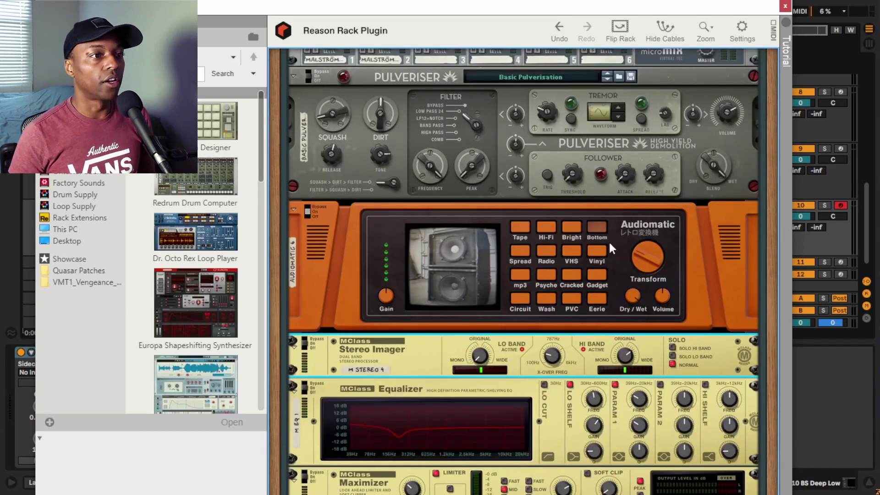
pyautogui.scroll(-8, 543, 246)
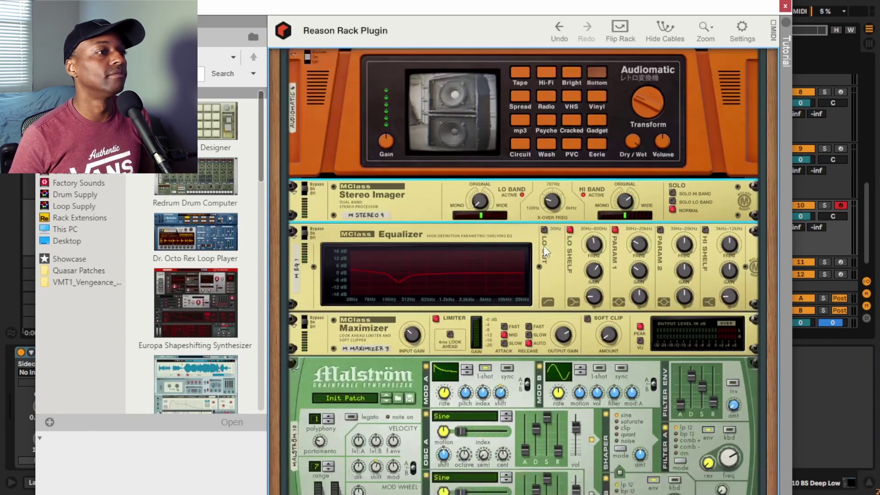
pyautogui.scroll(-2, 543, 245)
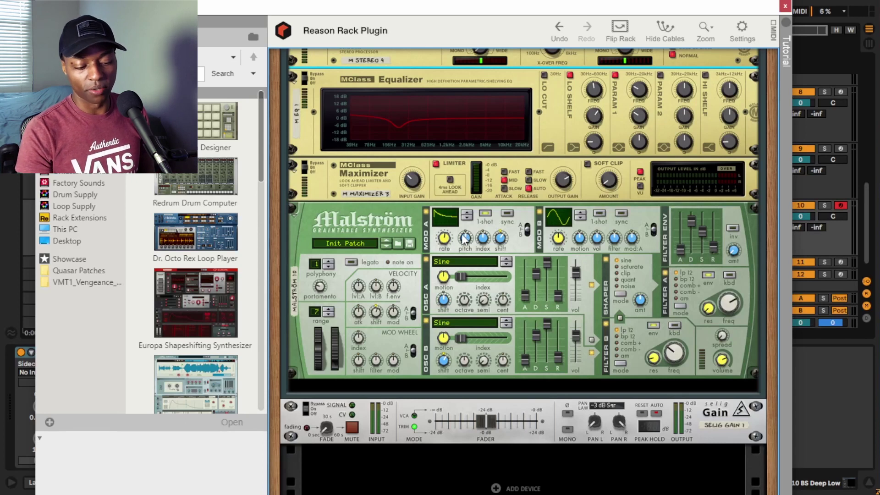
# Audition BS Deep Lo with the Malström's Modulator A switched off, and switch the modulator back on
pyautogui.click(425, 213)
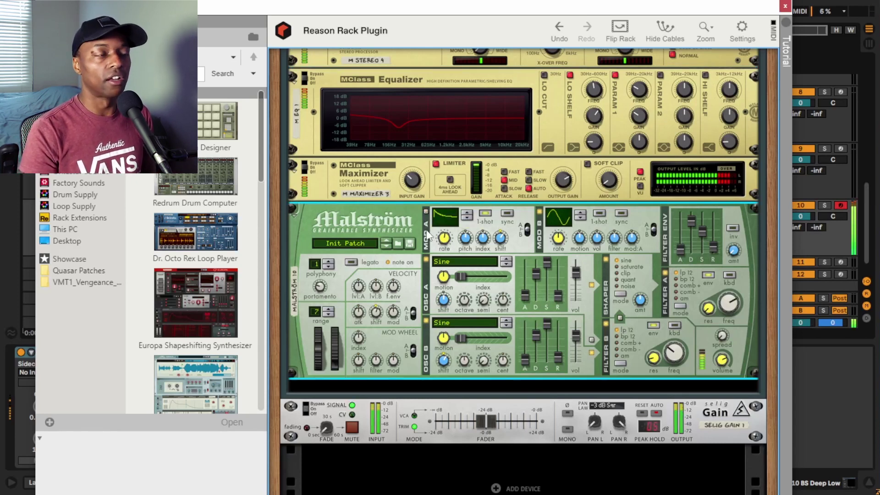
pyautogui.click(425, 211)
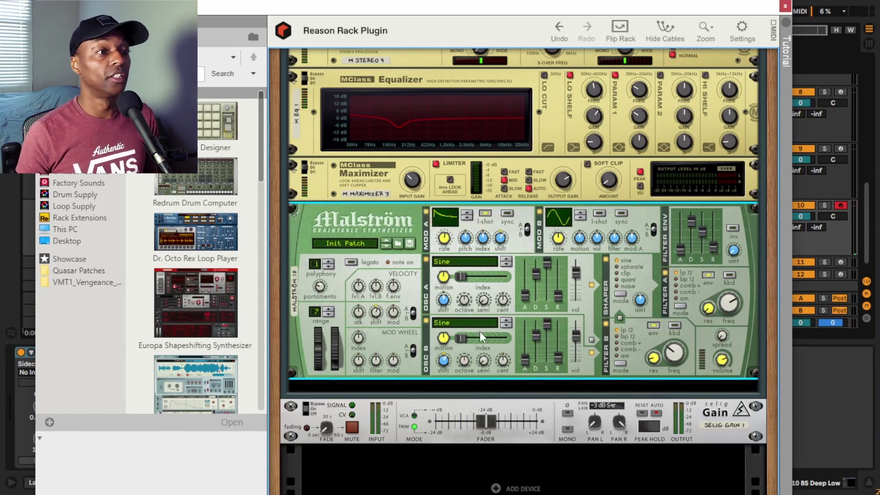
# Hide the BS Deep Lo devices and check the patch in mono with Selig Gain, returning it to stereo
pyautogui.scroll(-1, 480, 329)
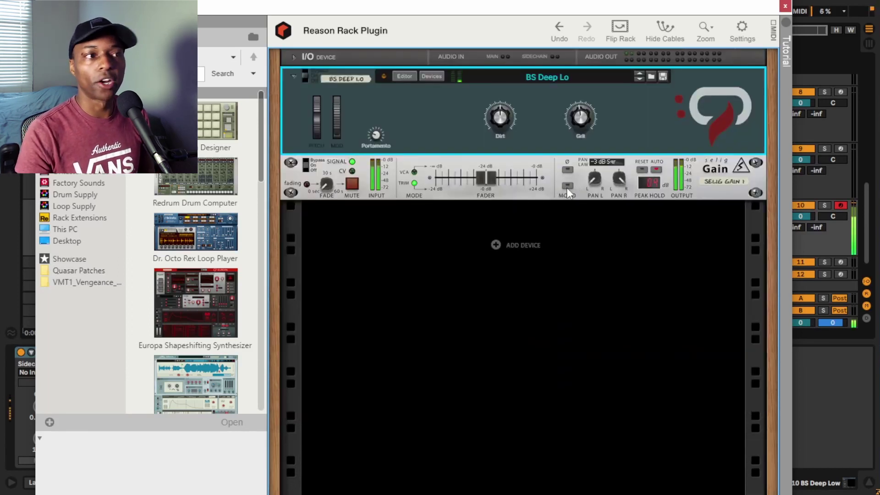
pyautogui.click(567, 186)
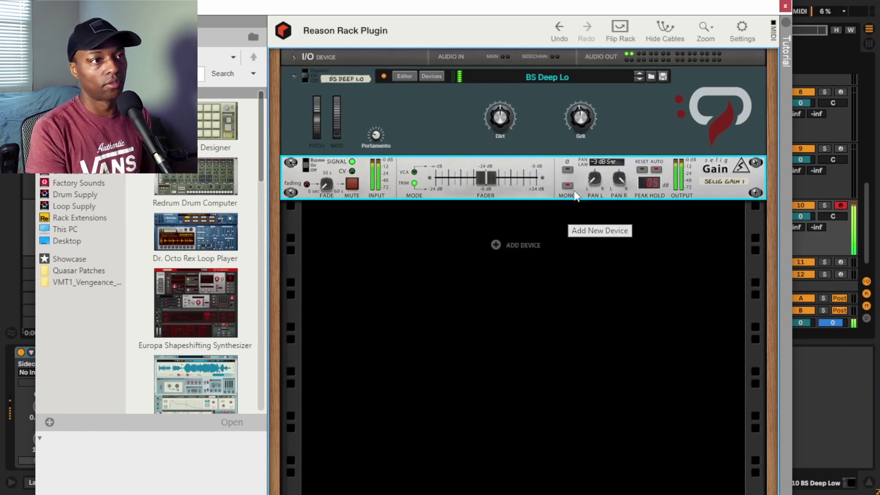
pyautogui.click(569, 186)
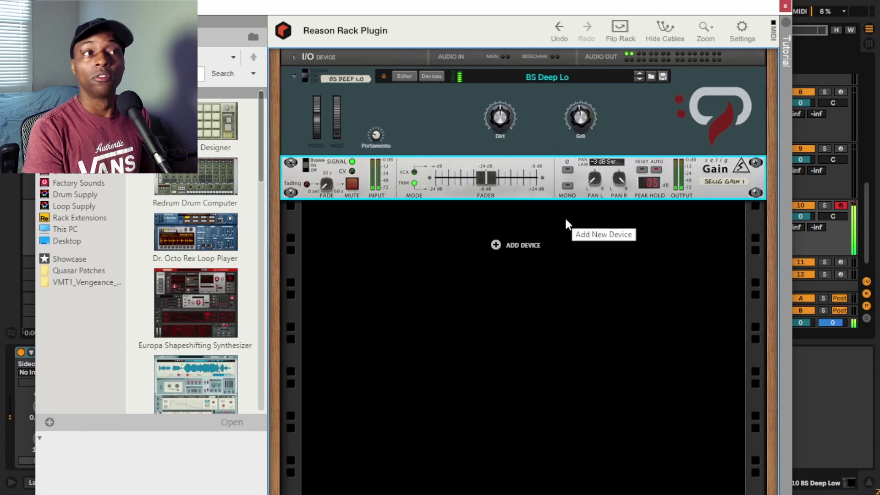